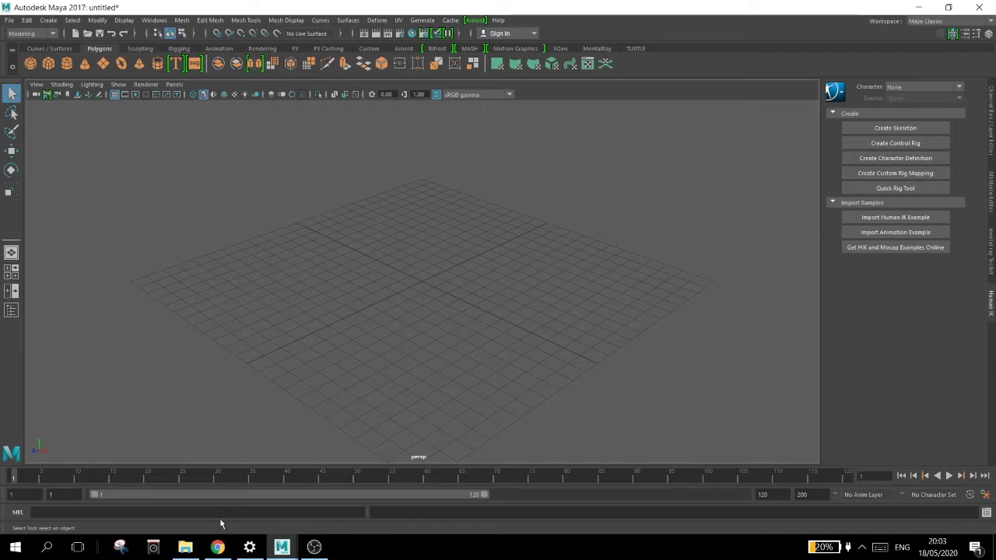
Step: Switch to the browser and look through the open Boolean reference images, from the drilled flange to the cylinder-and-sphere example, and return to Maya
click(218, 547)
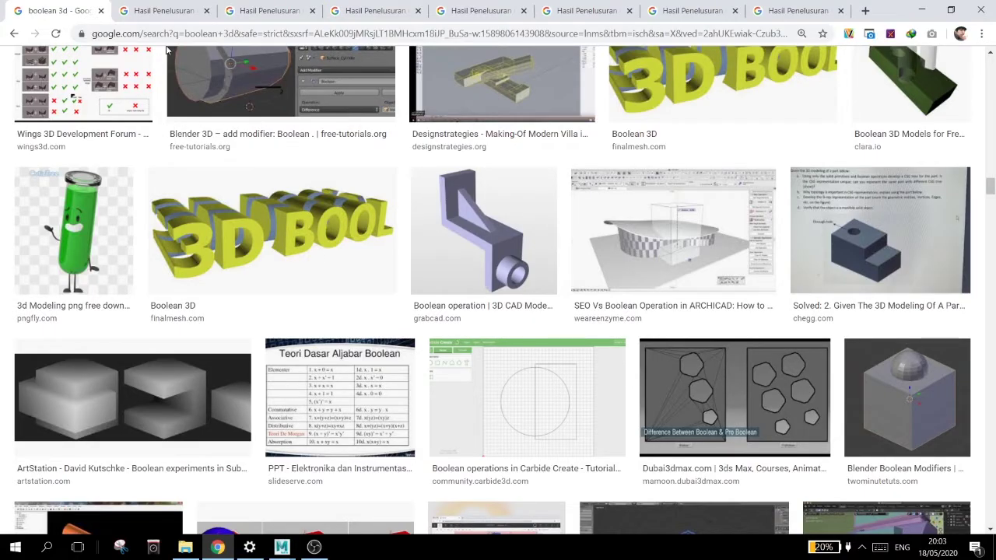
click(163, 11)
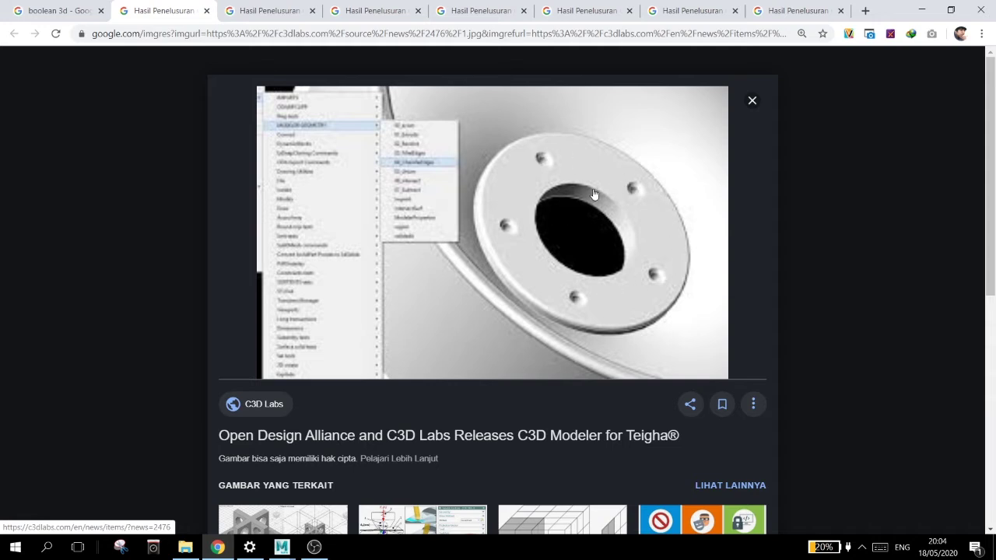
click(274, 11)
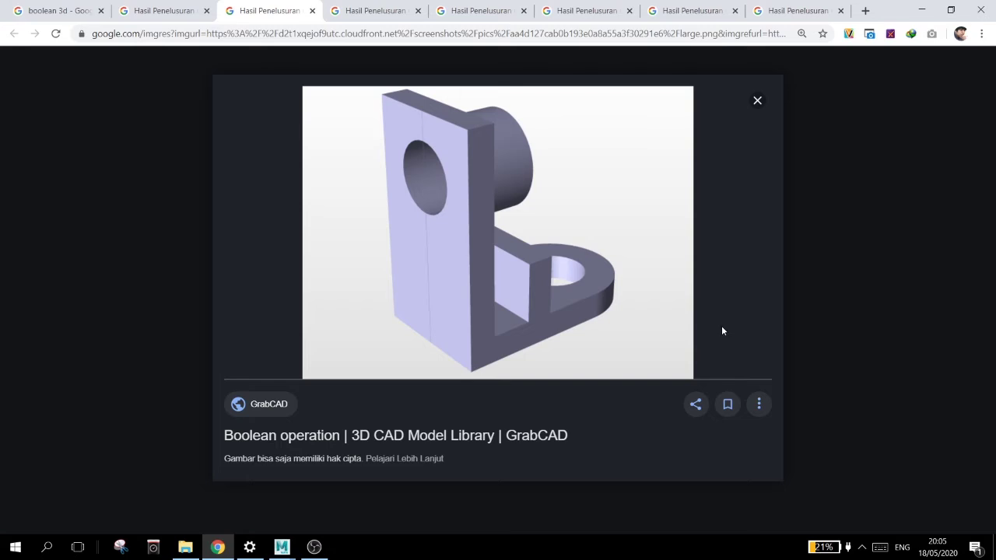
click(376, 10)
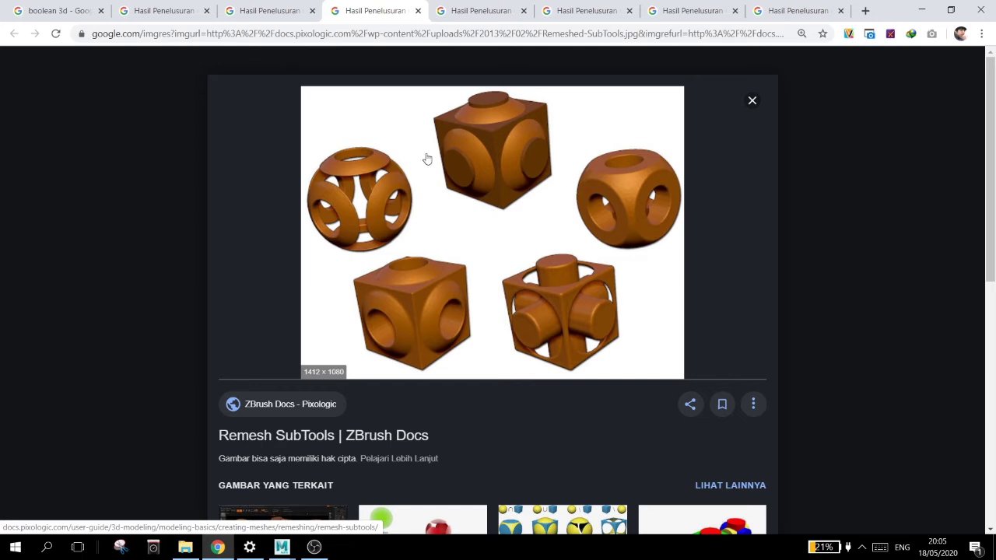
click(460, 16)
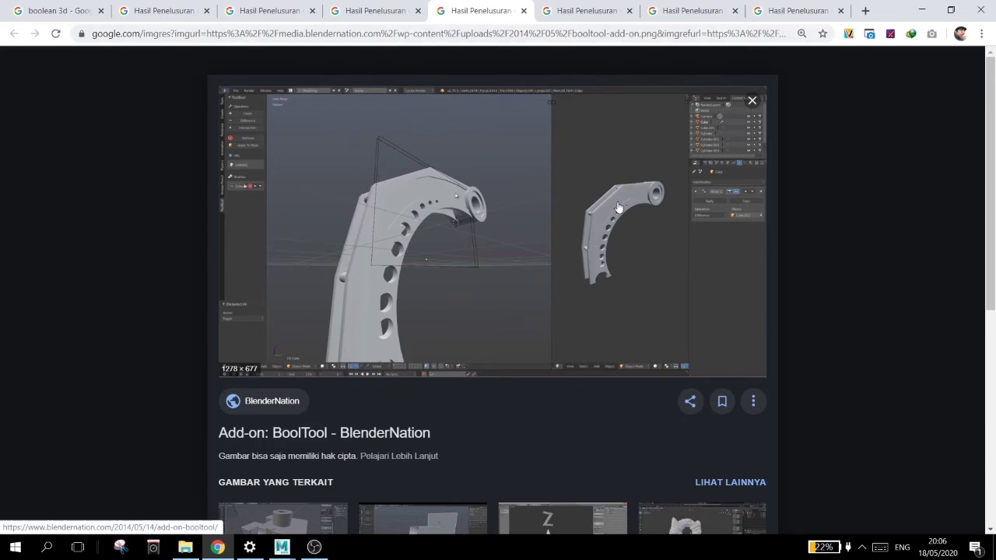
click(579, 17)
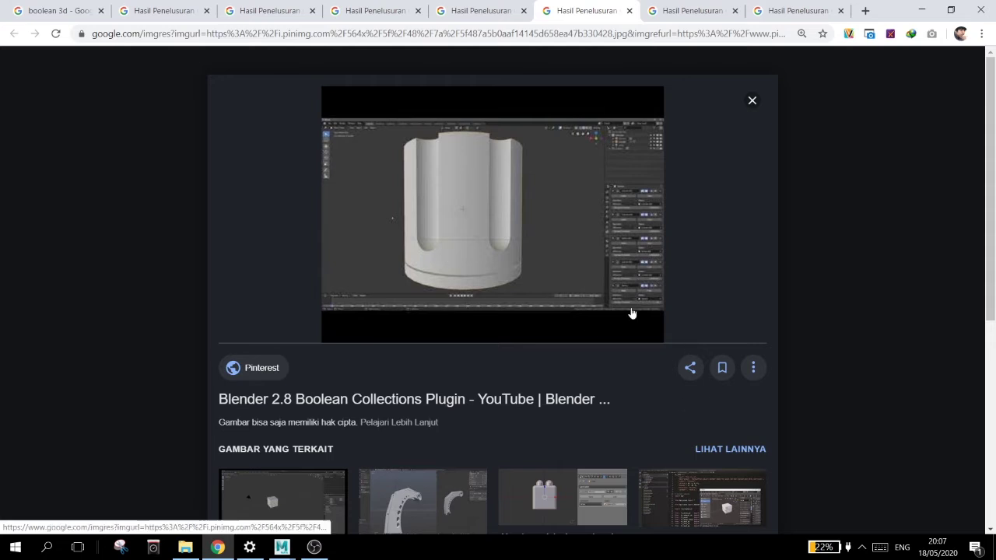
click(669, 13)
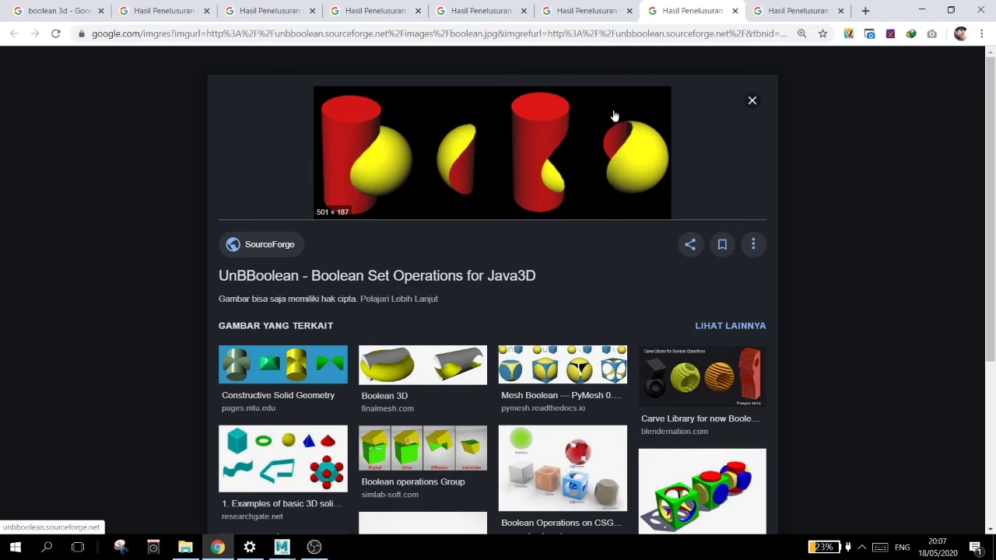
click(785, 11)
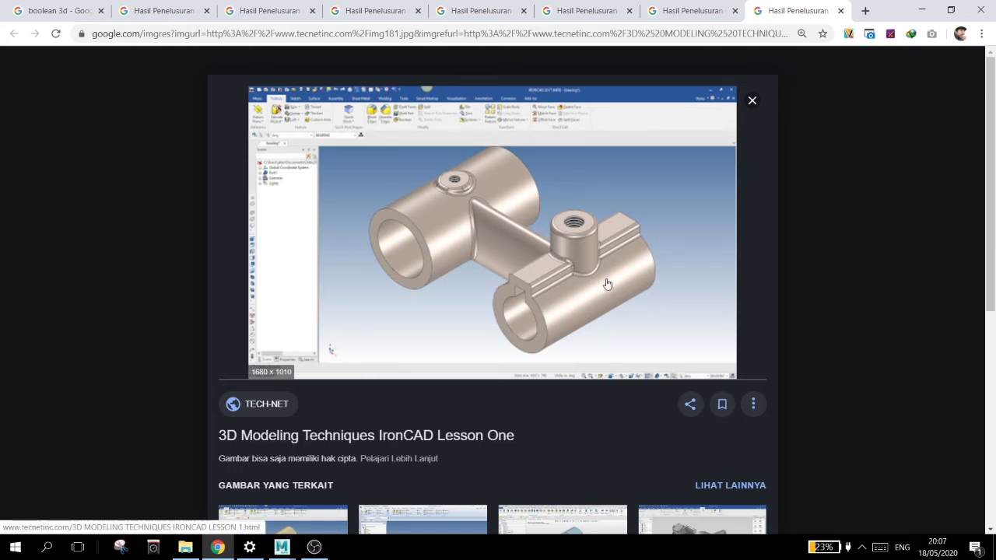
click(686, 11)
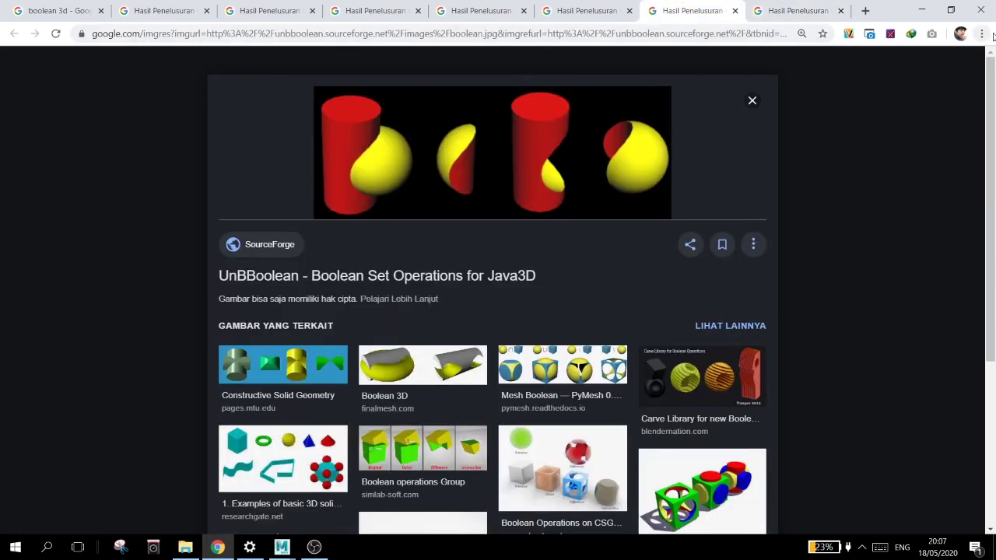
click(921, 9)
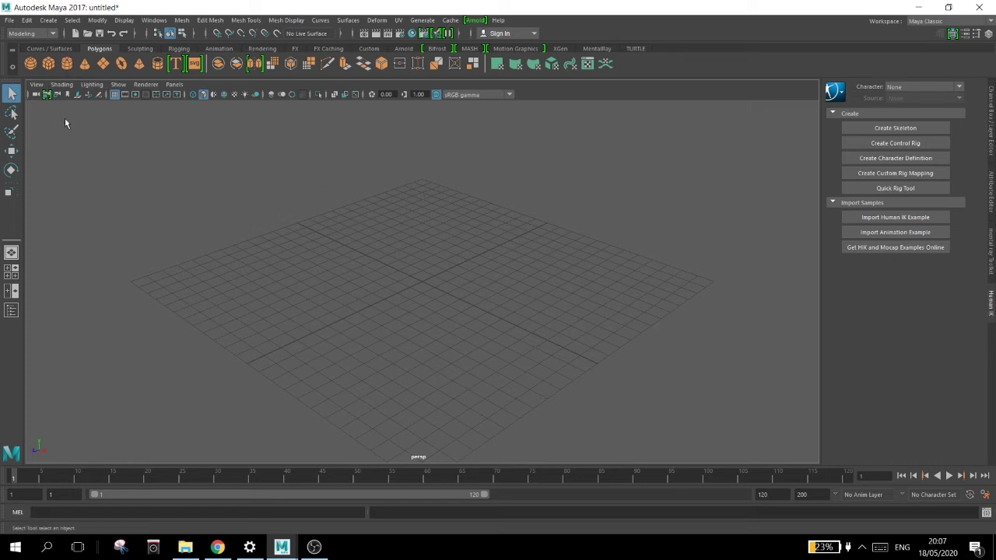
Step: Draw a tall polygon cylinder at the grid origin, starting its base in the top view of the four-view layout
click(49, 48)
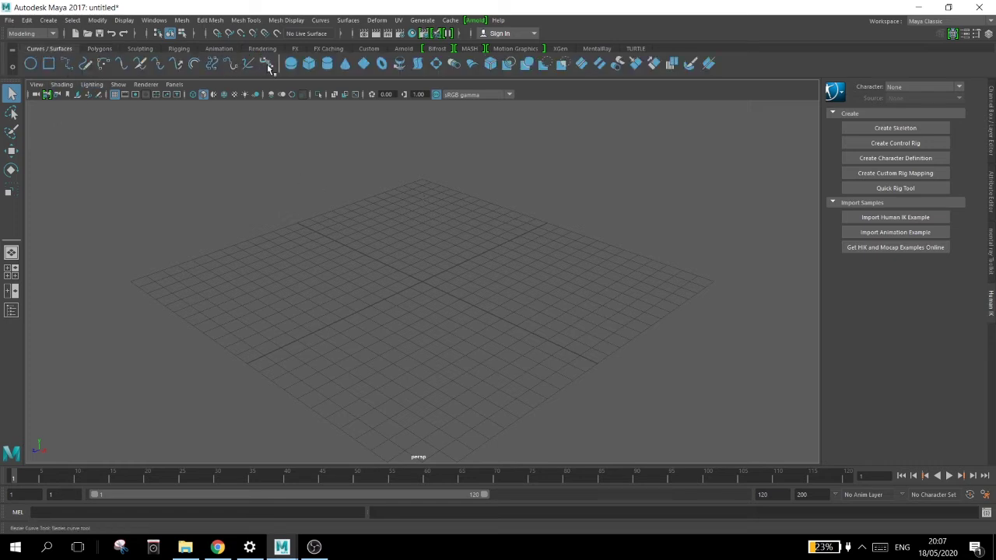
click(100, 49)
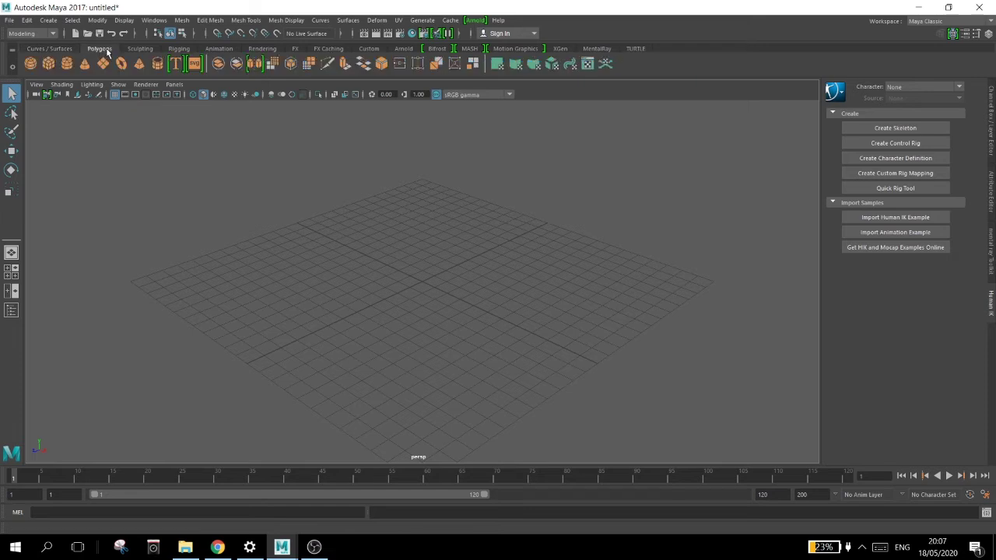
click(69, 65)
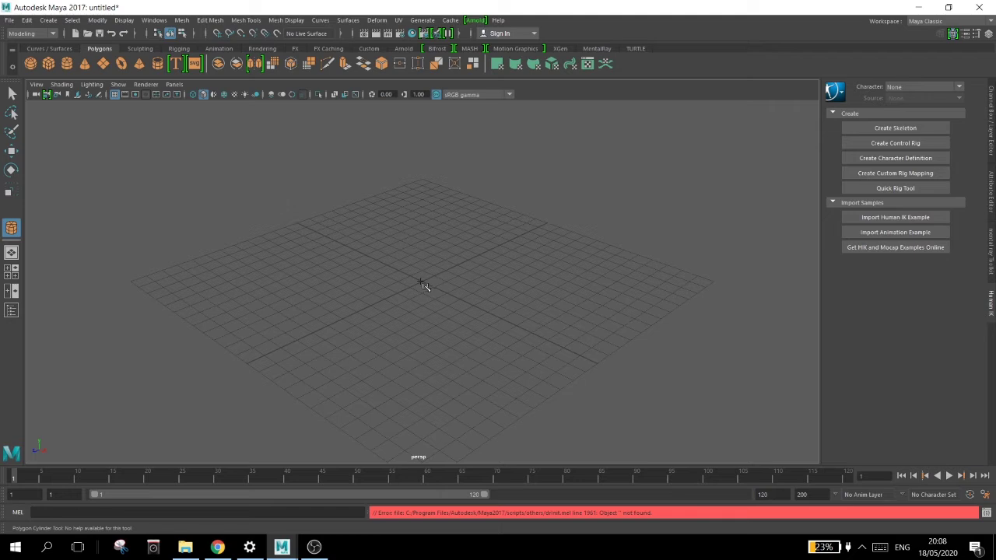
key(space)
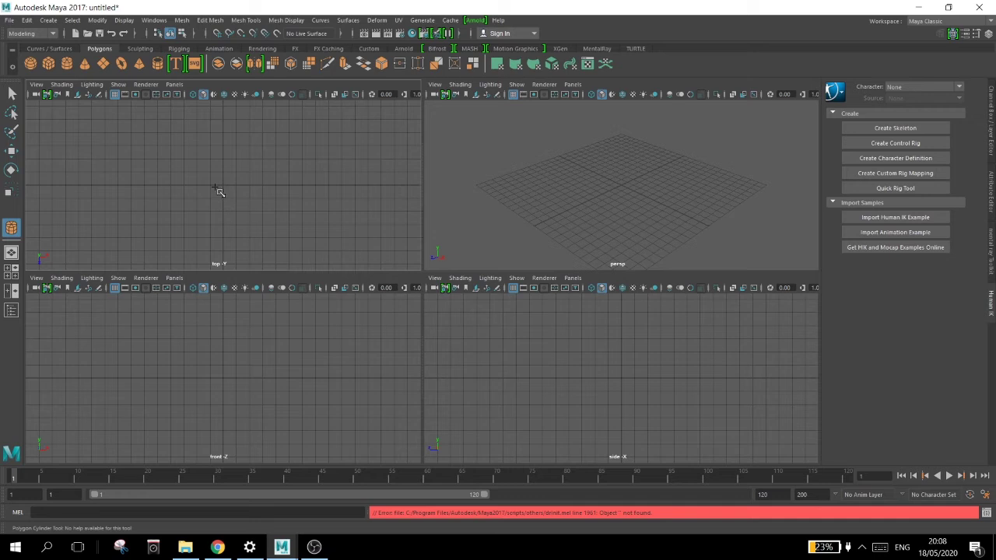
drag(226, 189, 227, 99)
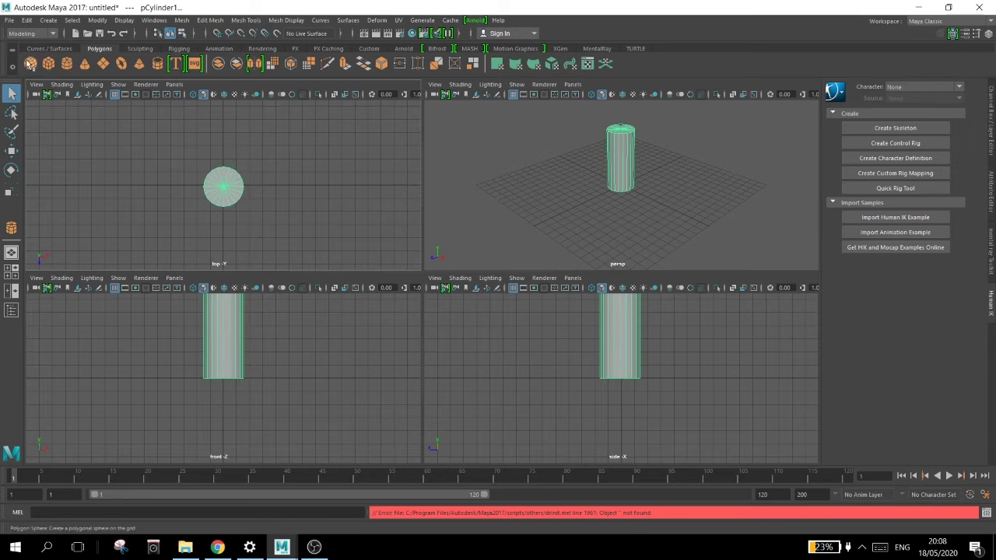
Step: Draw a polygon sphere with a radius of about 1.49 beside the cylinder in the top view, checking it against the browser reference
key(y)
drag(172, 185, 195, 172)
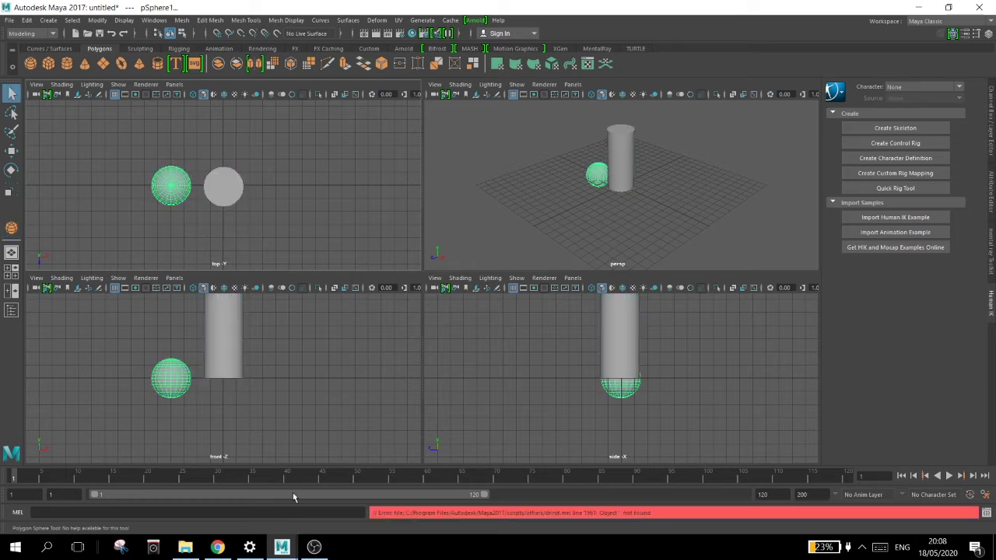
click(217, 547)
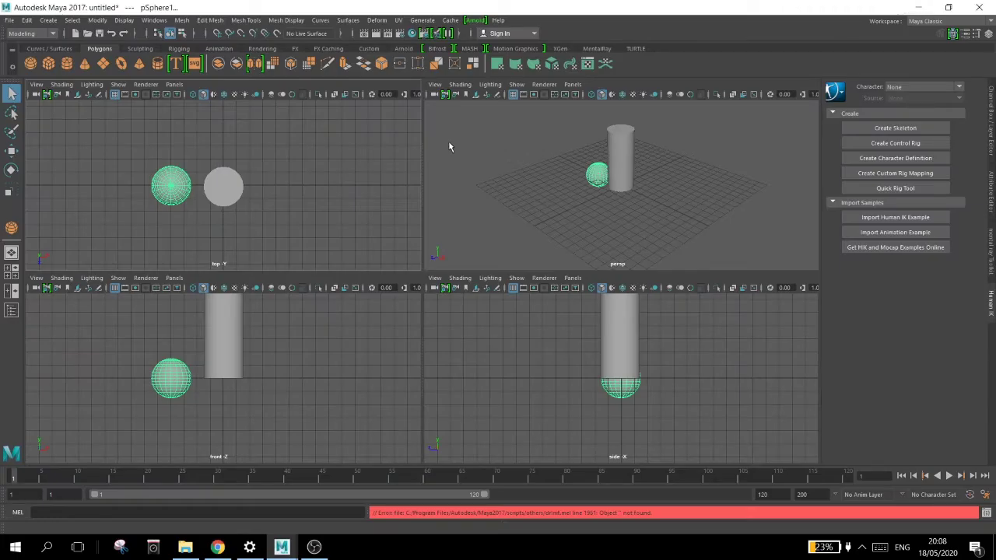
click(921, 9)
Step: Enlarge the sphere to a radius of 2.072 in its creation history attributes
click(11, 188)
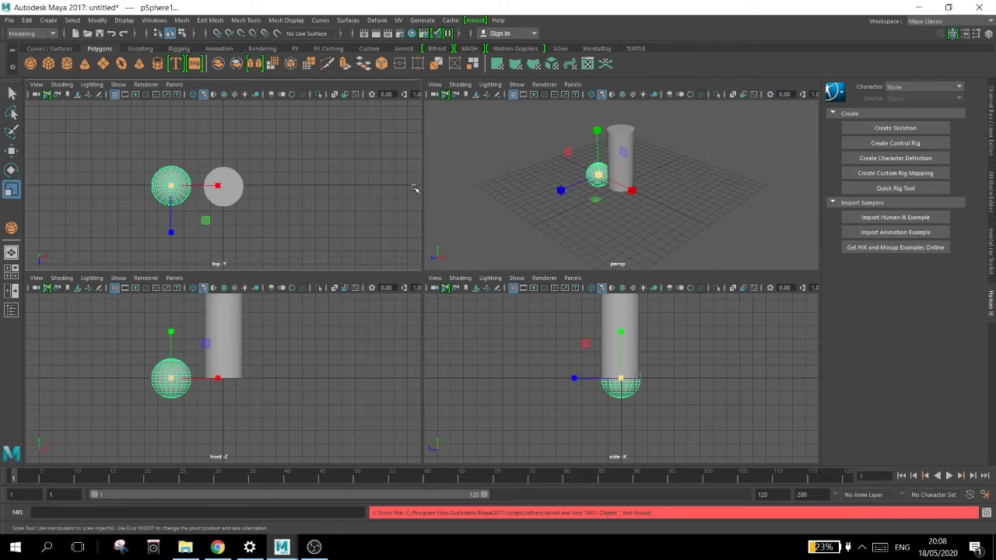
click(992, 136)
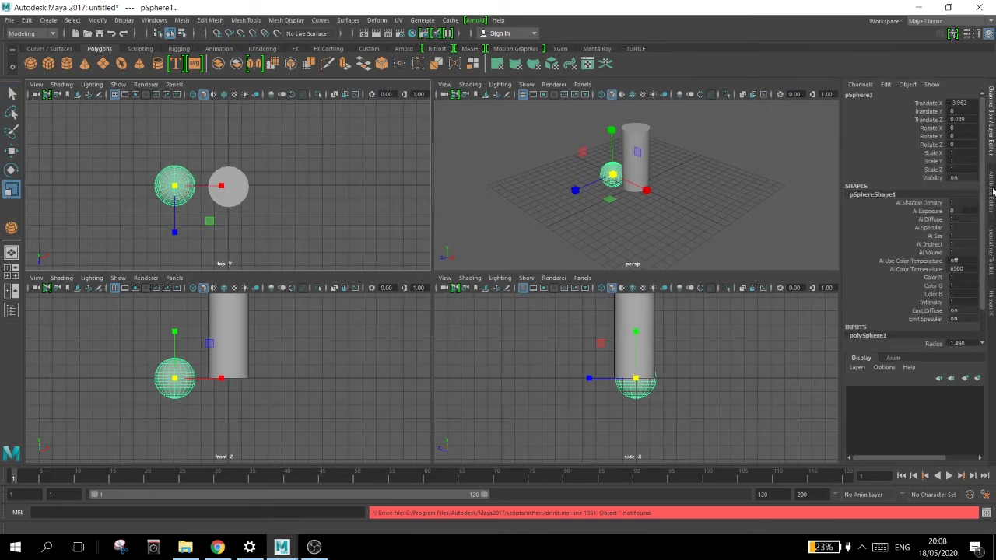
click(991, 190)
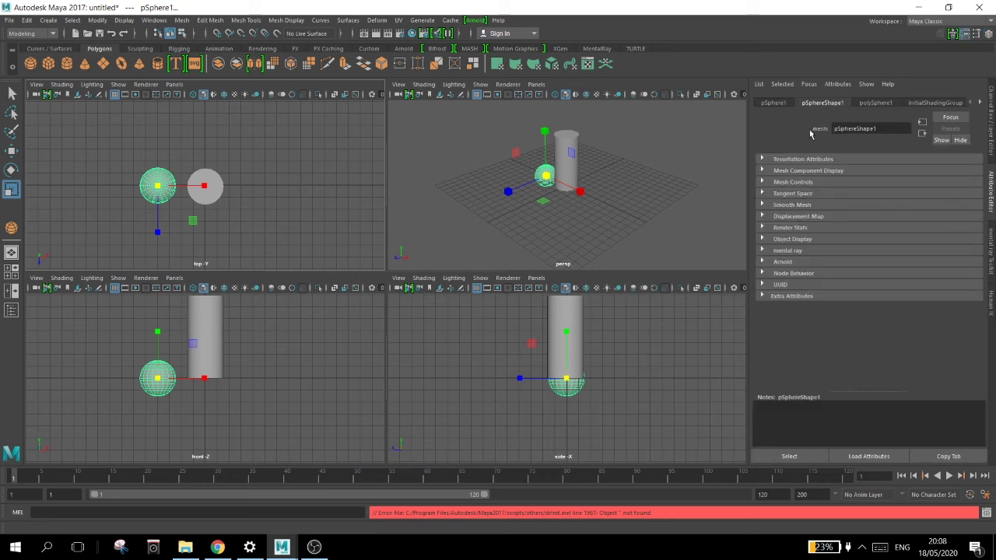
click(770, 103)
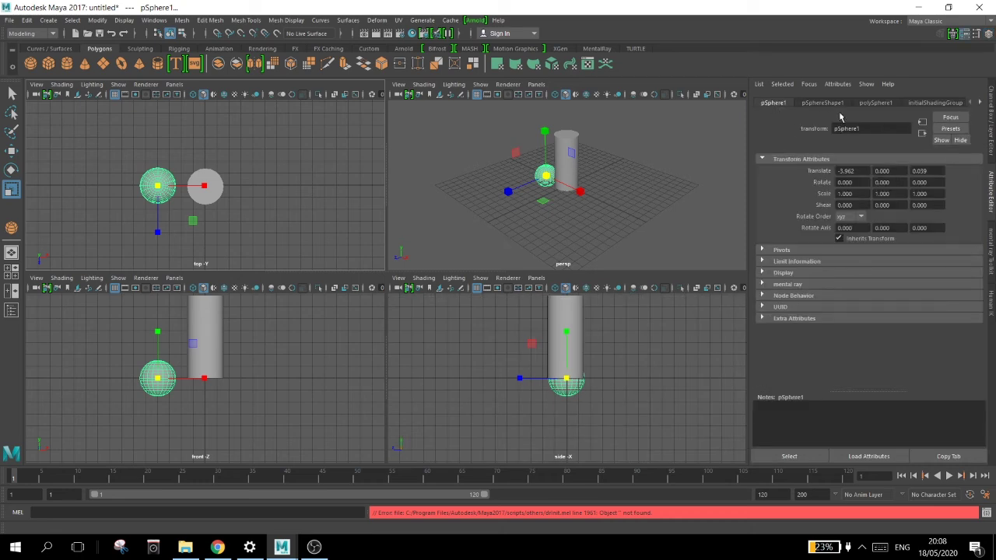
click(873, 103)
drag(882, 172, 877, 171)
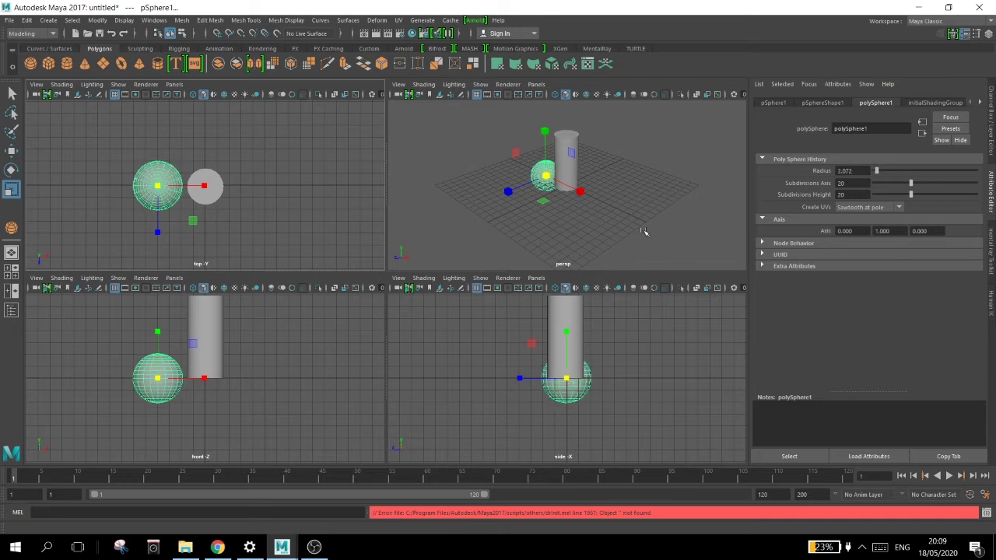
Step: Raise the sphere vertically to about 3.33 on Y in the maximized perspective view and deselect it
key(space)
click(515, 237)
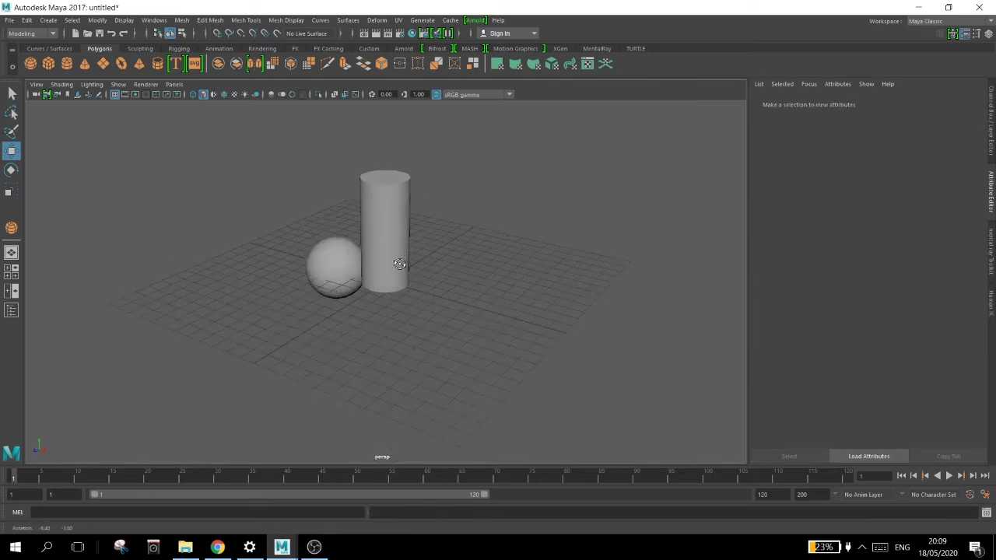
alt+drag(399, 263, 453, 258)
click(317, 267)
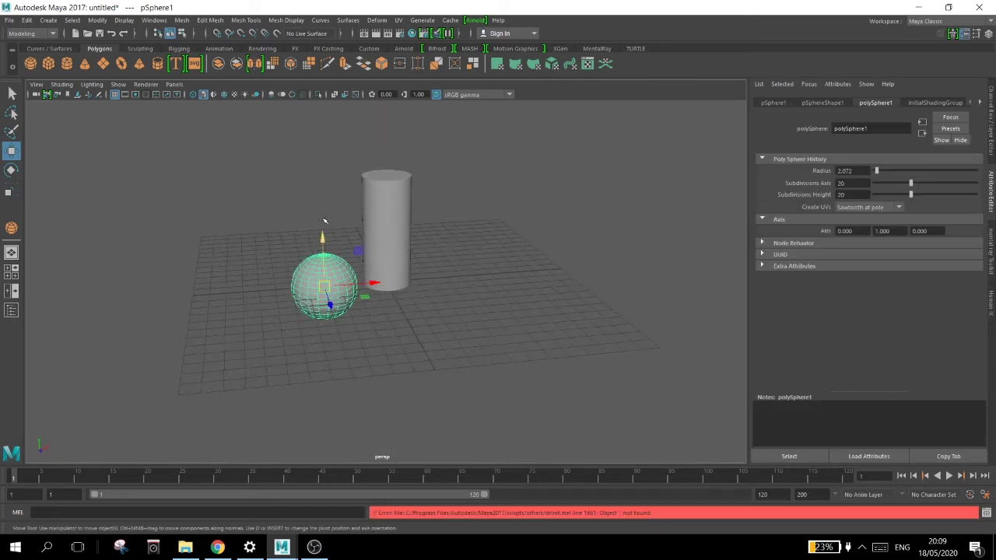
click(264, 151)
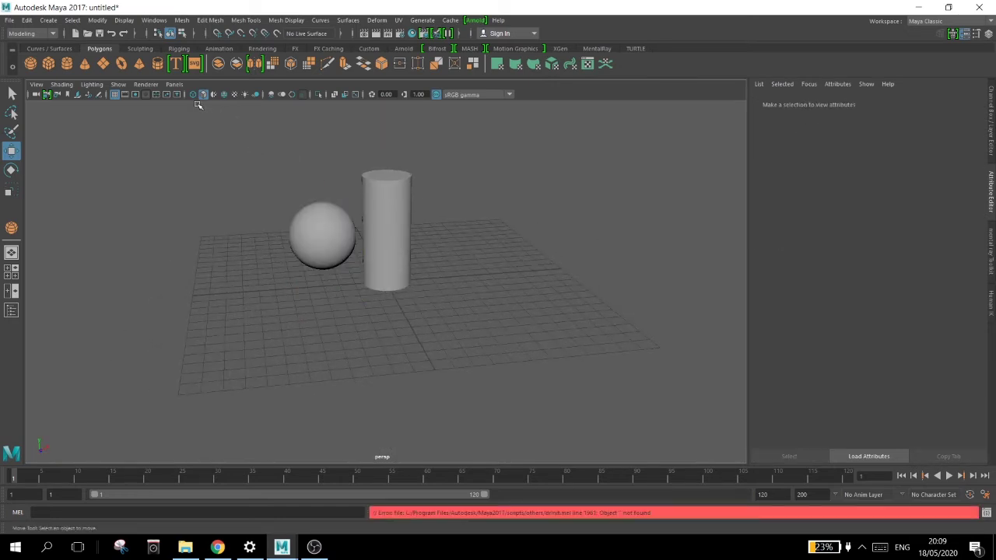
Step: Display the wireframe over the shaded cylinder and sphere in the perspective view
click(224, 94)
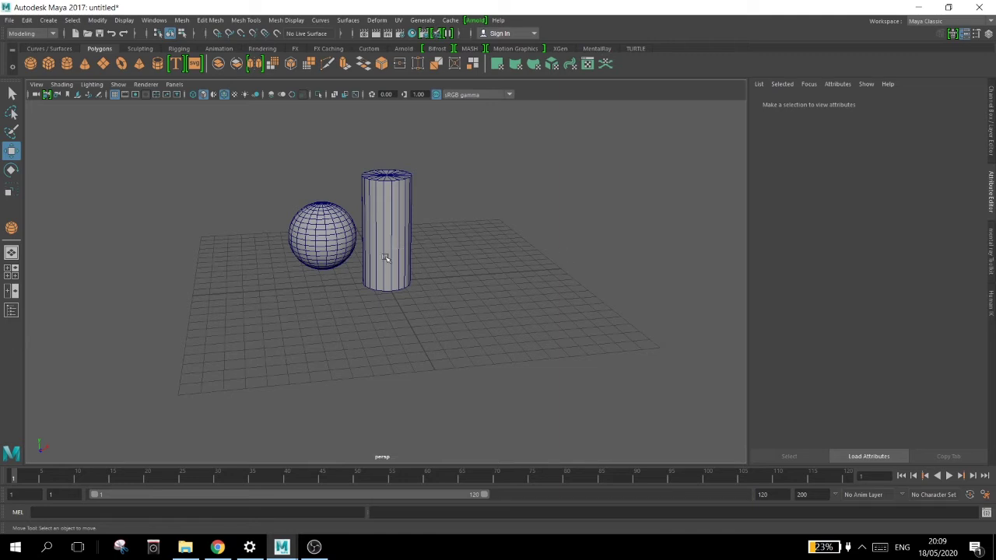
scroll(353, 253, up, 2)
alt+drag(353, 228, 439, 229)
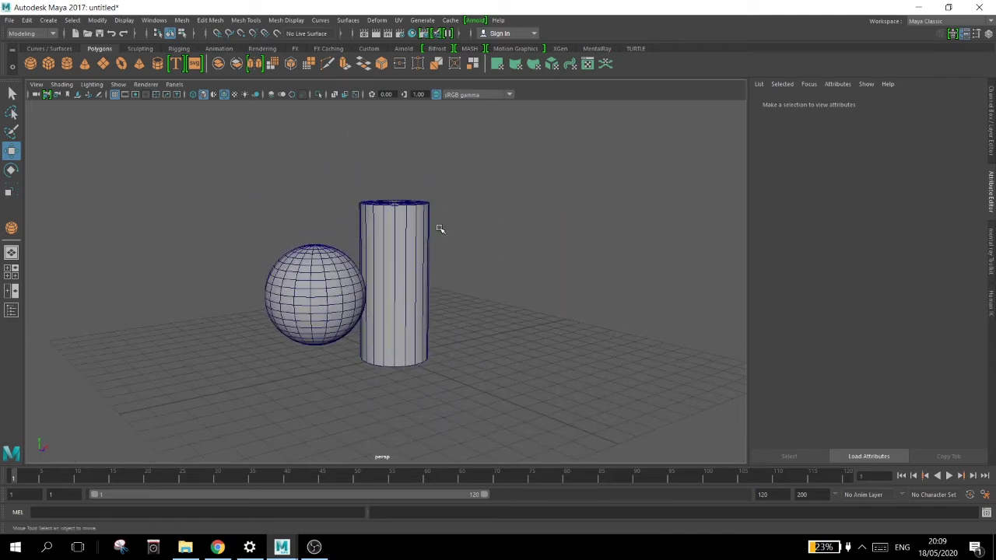
Step: Move the sphere into the middle of the cylinder, at about 0 on X and 0.15 on Z
click(323, 298)
alt+drag(323, 298, 420, 302)
key(space)
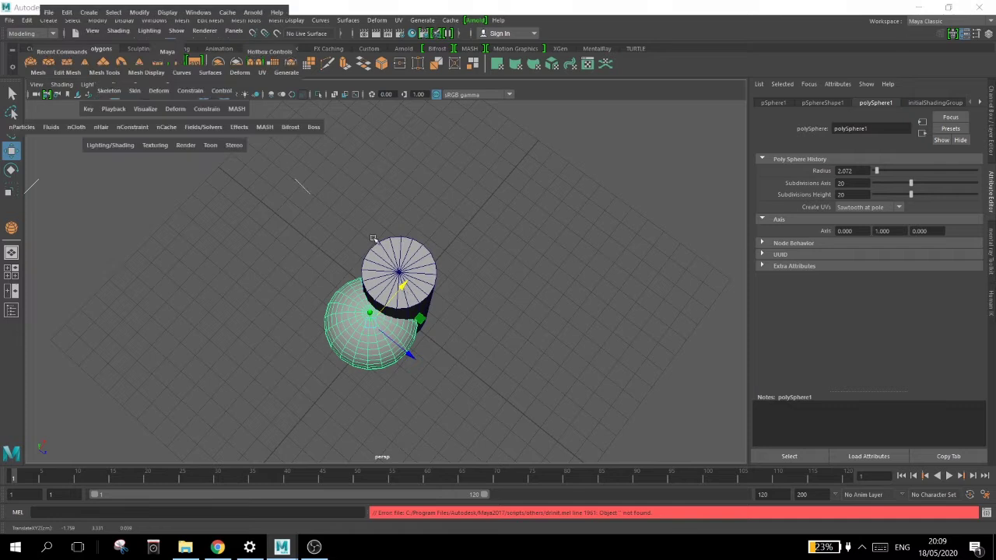
scroll(209, 193, up, 2)
mouse_move(210, 186)
mouse_down()
mouse_move(201, 185)
mouse_move(235, 185)
mouse_up()
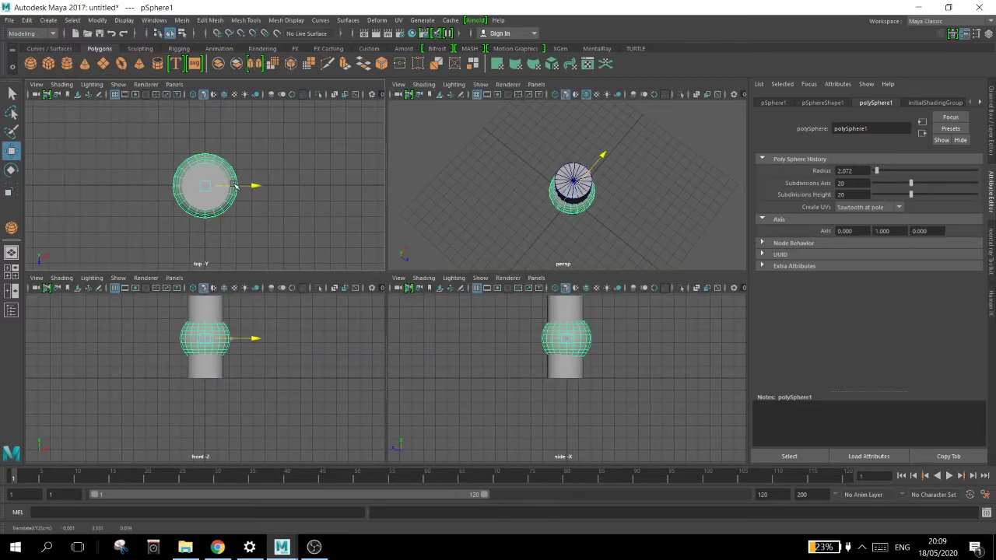
alt+drag(577, 236, 545, 207)
key(space)
alt+drag(455, 288, 459, 310)
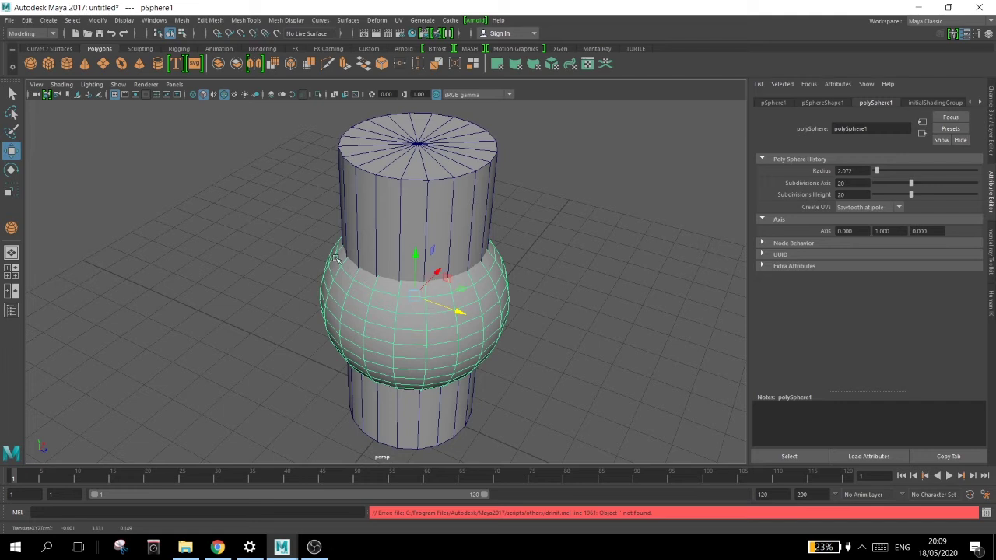
Step: Offset the sphere along X so it only partly overlaps the cylinder's side, and select the cylinder
alt+drag(460, 302, 375, 242)
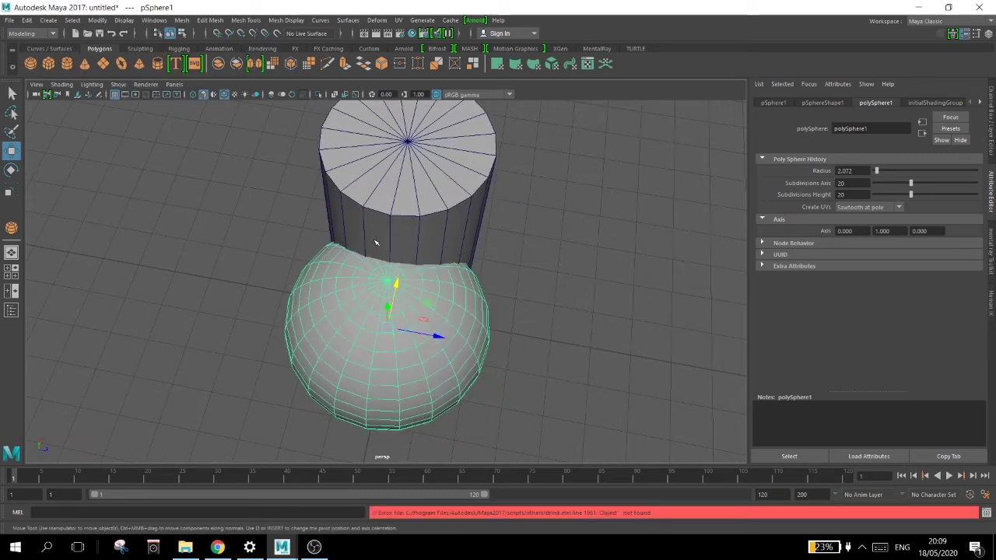
key(space)
scroll(149, 197, up, 6)
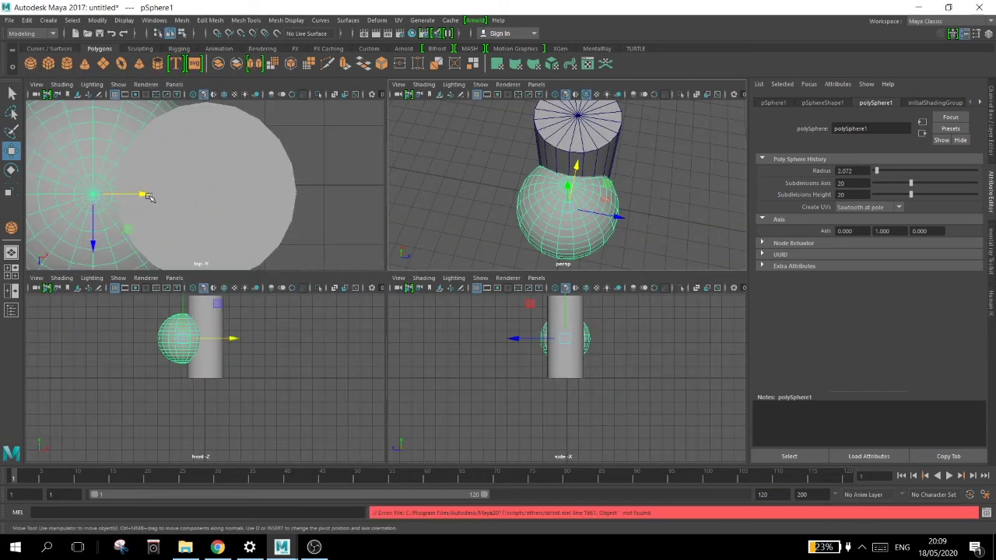
drag(136, 196, 153, 192)
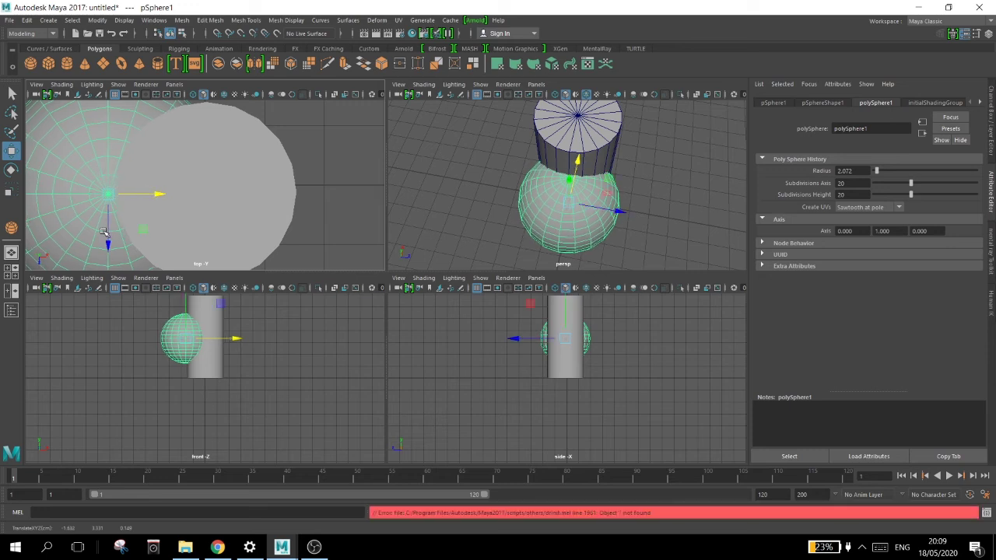
drag(119, 226, 121, 227)
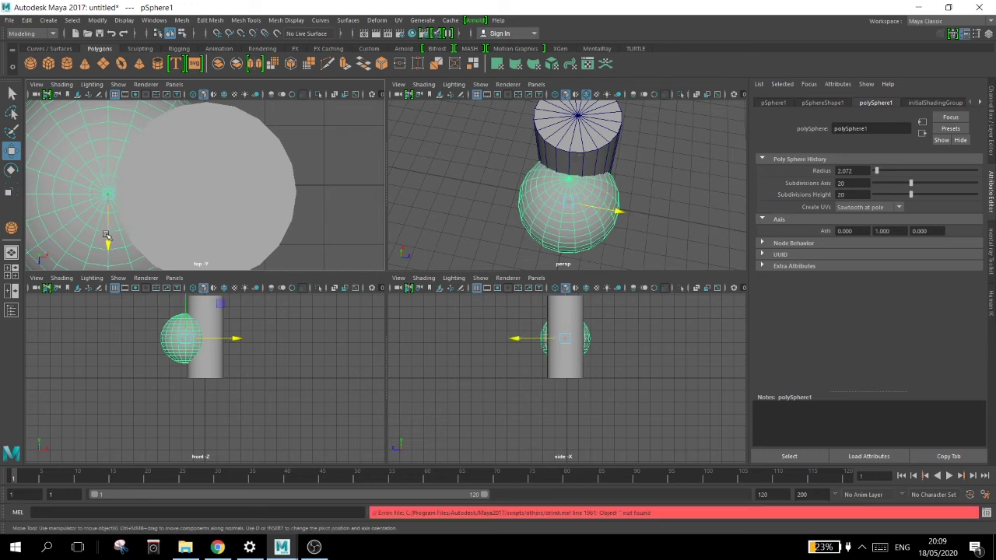
click(193, 234)
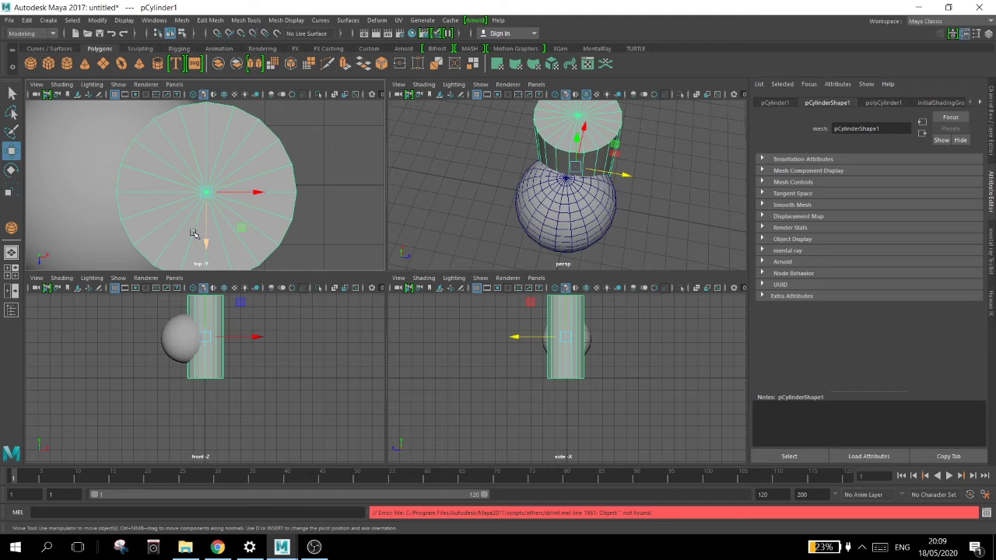
Step: Align the cylinder and the sphere with each other in the top view by moving both to about 0 on Z
drag(216, 219, 209, 234)
click(361, 236)
click(248, 220)
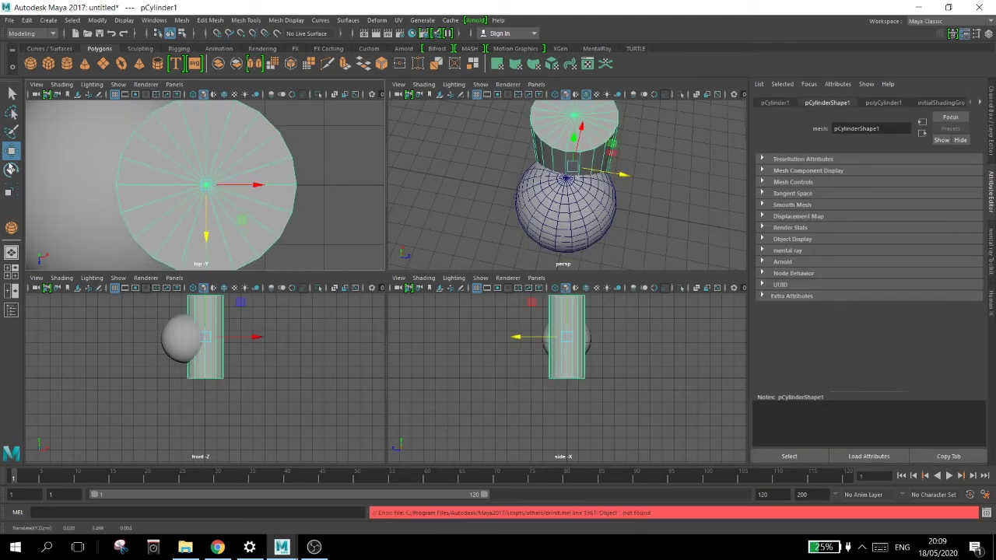
click(67, 169)
drag(108, 228, 114, 226)
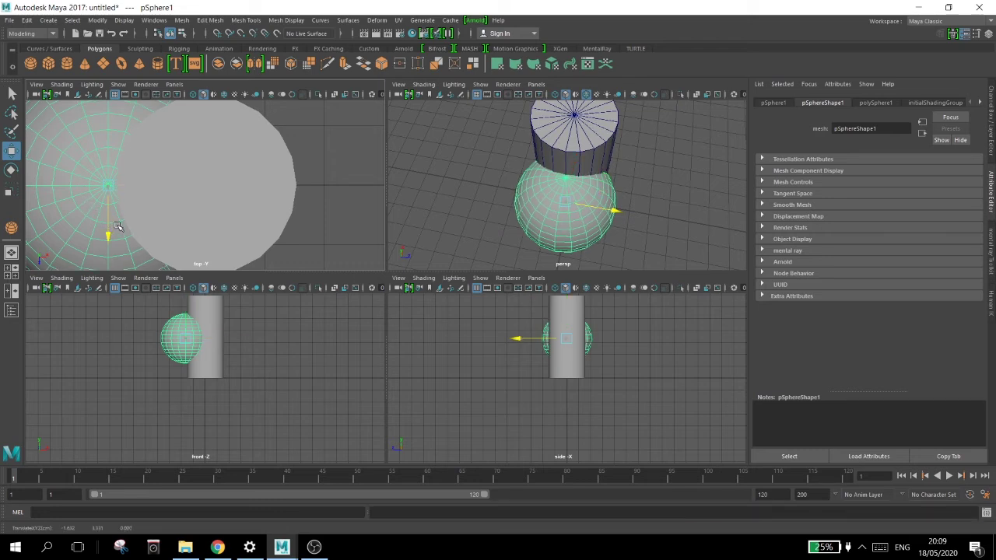
click(348, 150)
alt+drag(588, 198, 585, 230)
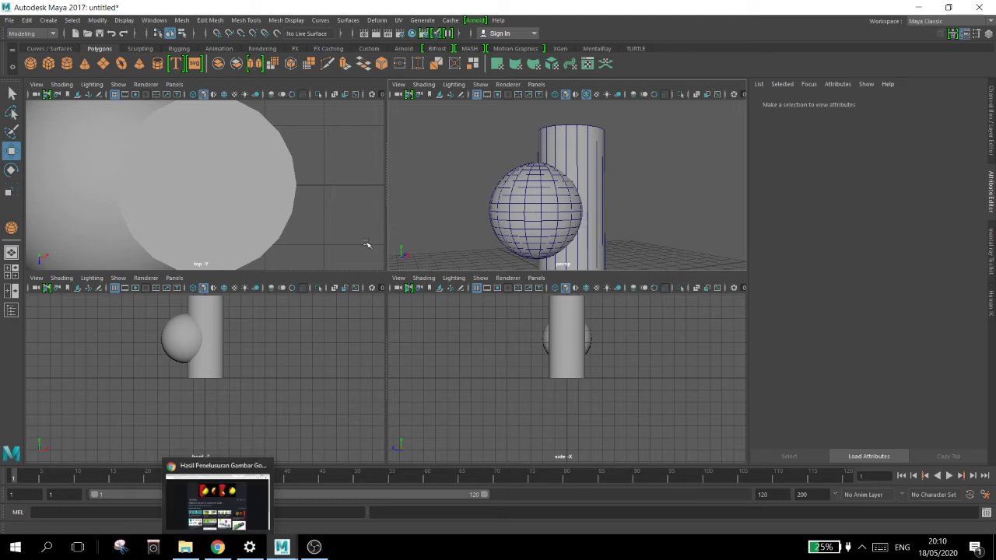
Step: Examine the overlap of the sphere and cylinder in the perspective view and compare it with the Boolean reference image in Chrome
scroll(272, 202, down, 3)
scroll(161, 203, up, 2)
alt+drag(552, 237, 505, 201)
click(508, 202)
click(593, 184)
click(519, 214)
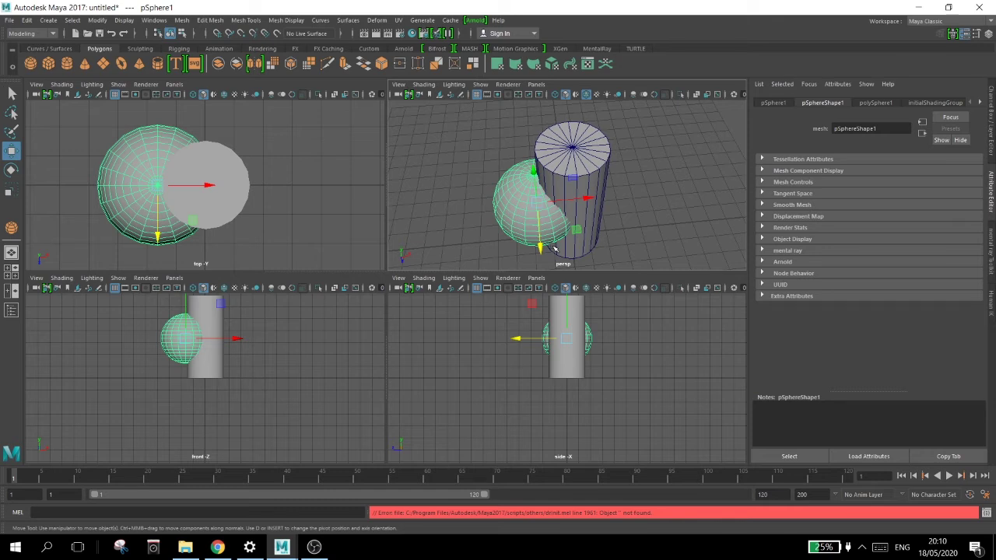
click(552, 199)
click(592, 147)
click(650, 126)
click(581, 184)
shift+click(504, 207)
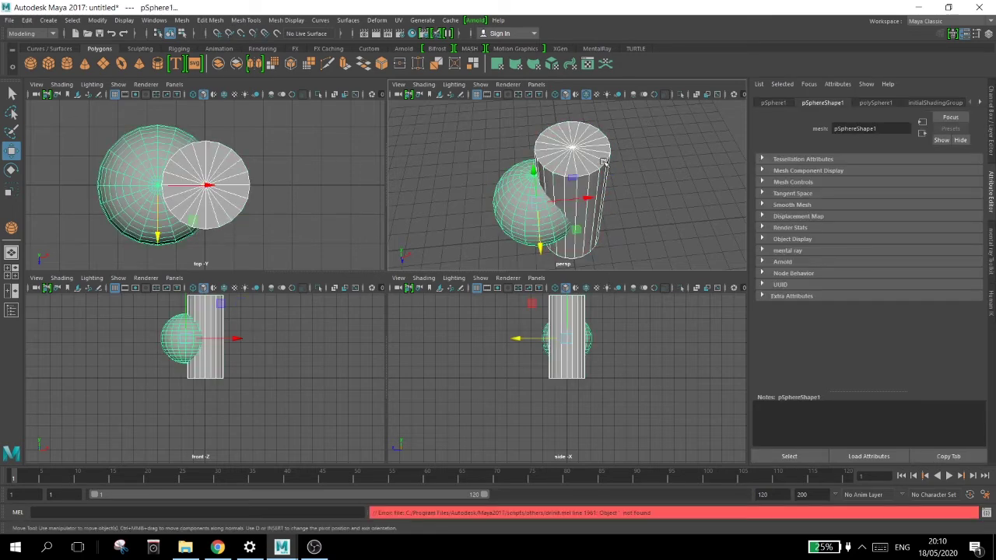
click(695, 175)
click(217, 547)
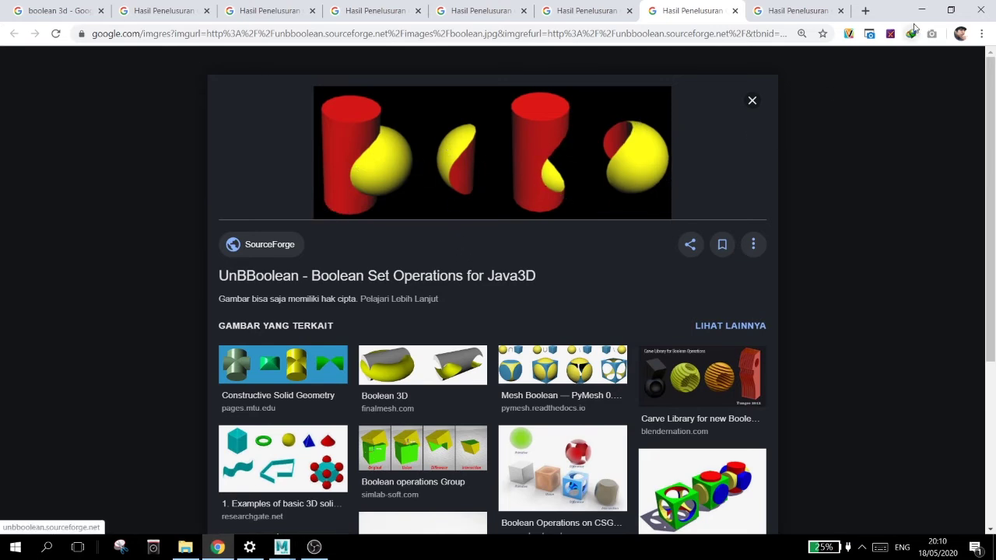
key(alt+Tab)
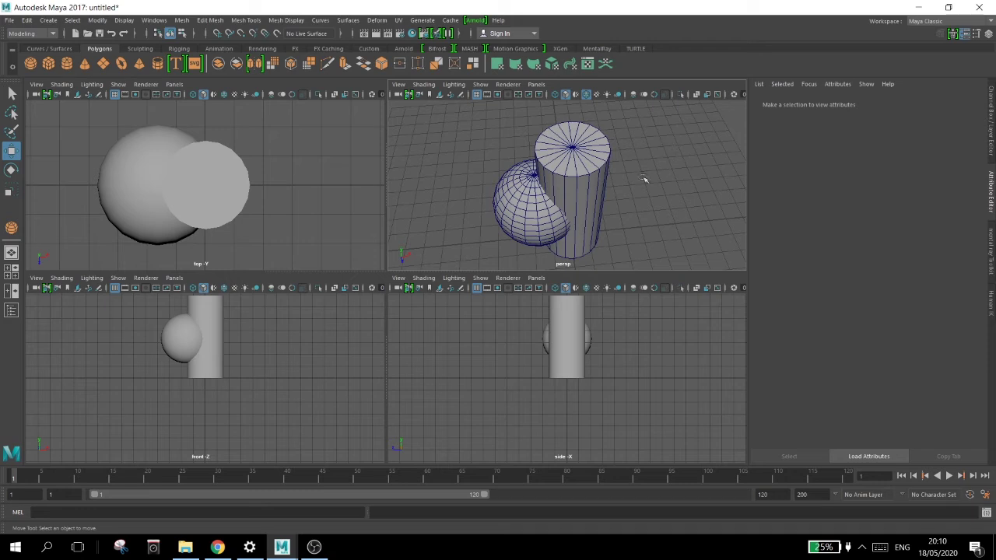
Step: Select the sphere and the cylinder together and look at the available Boolean operations
alt+drag(582, 233, 523, 196)
click(537, 201)
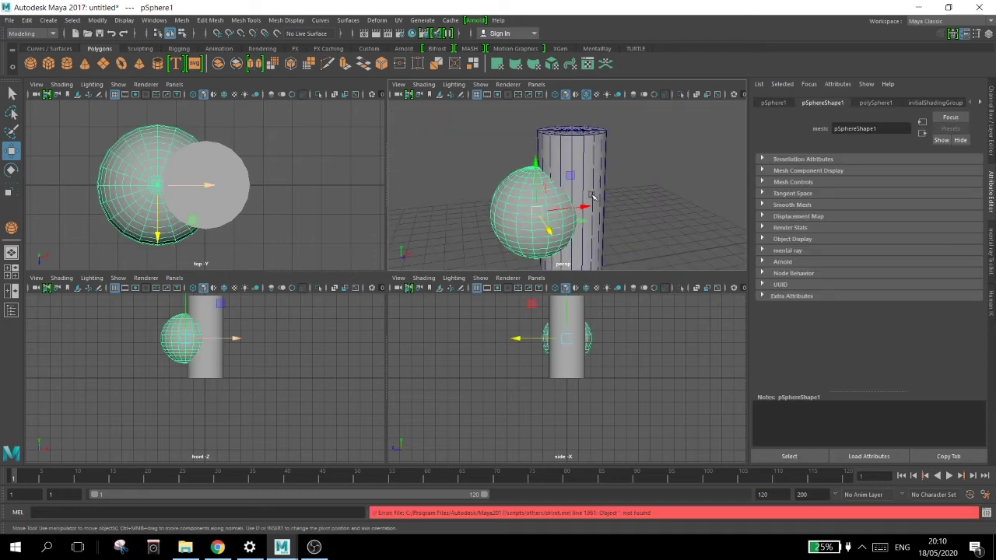
click(591, 148)
alt+drag(593, 152, 603, 214)
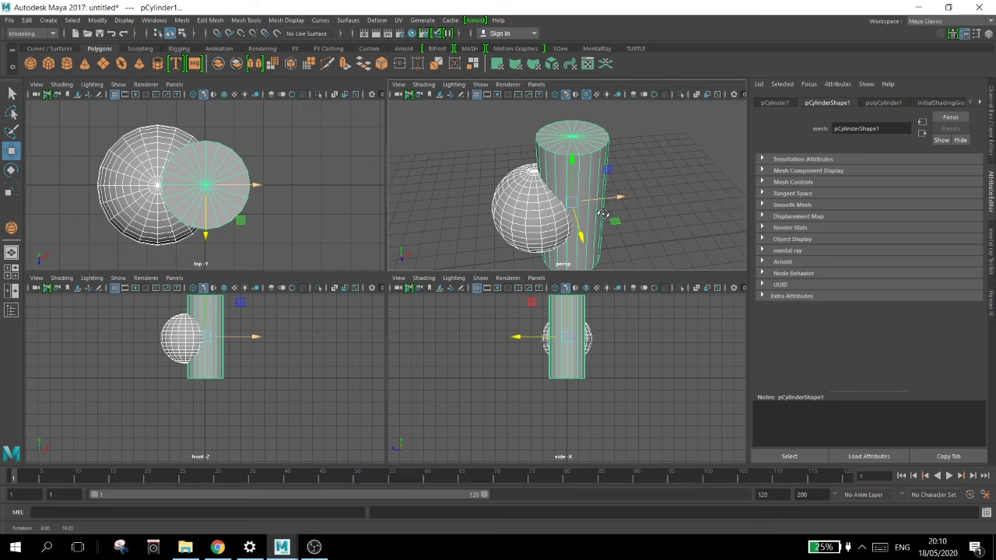
click(582, 146)
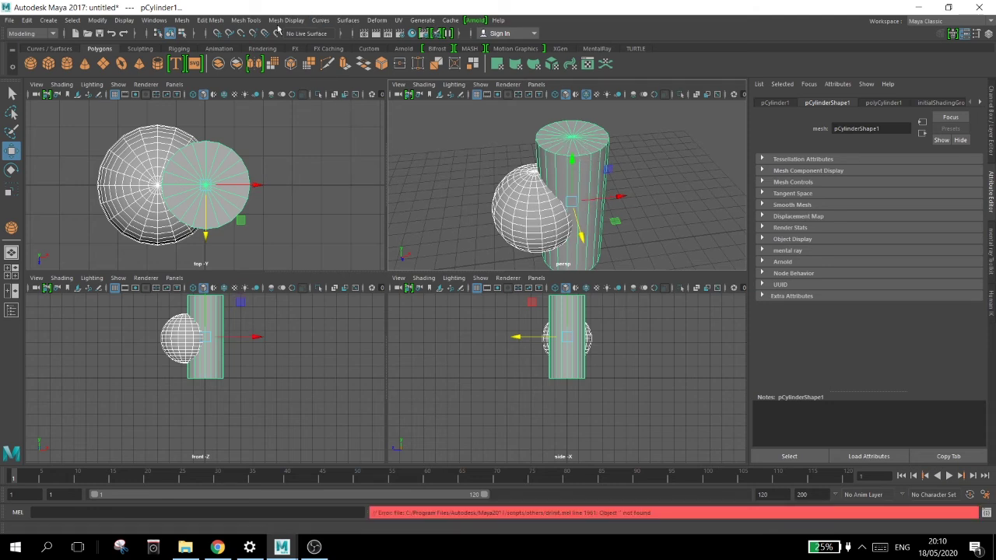
click(181, 21)
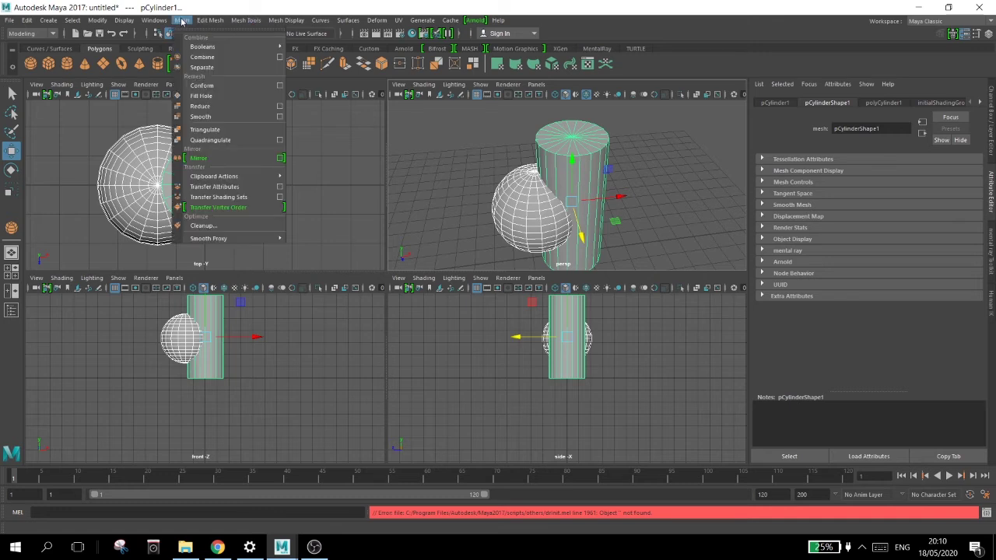
mouse_move(196, 23)
mouse_move(232, 50)
click(524, 196)
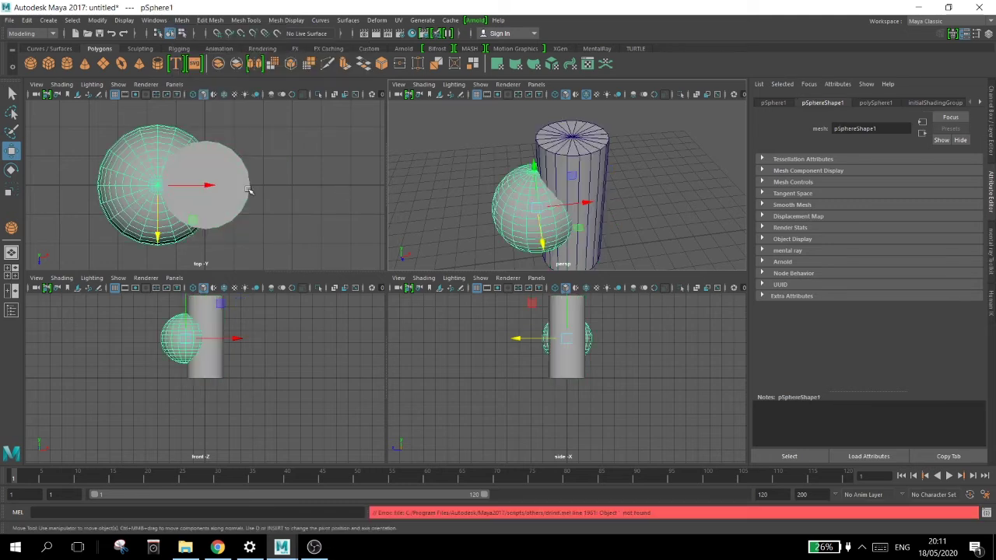
drag(179, 187, 198, 181)
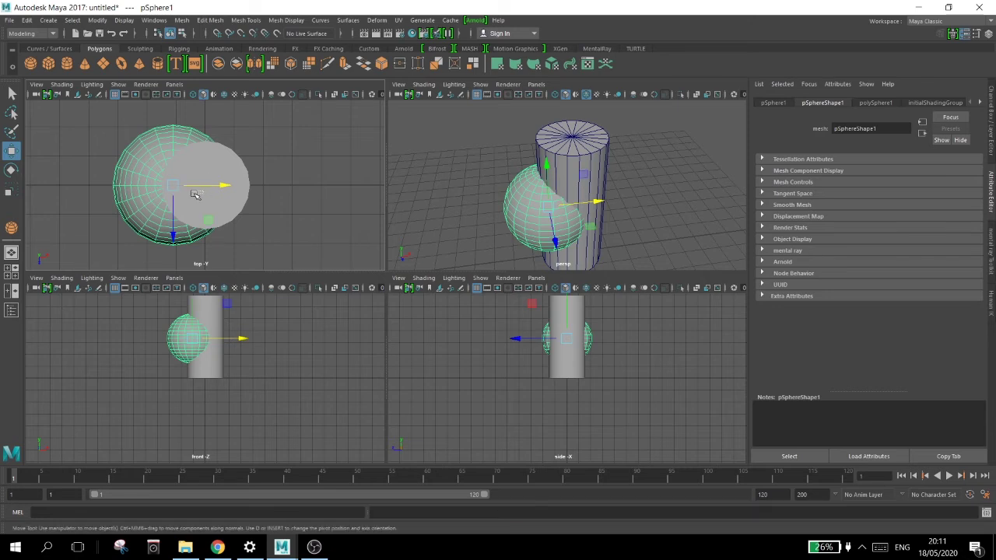
shift+click(200, 189)
key(ctrl+z)
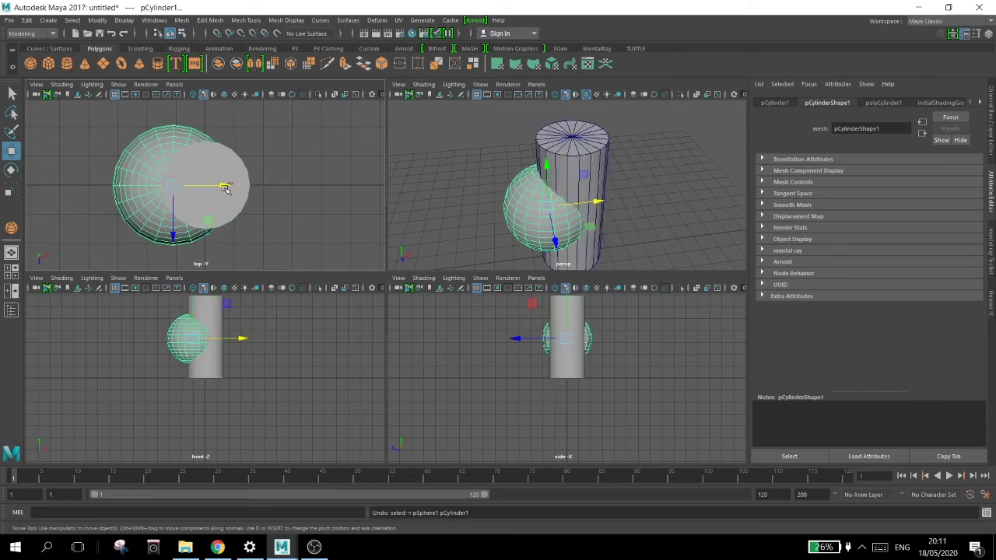
key(ctrl+z)
Step: Shift the sphere slightly away from the cylinder along X, to about -1.74, and deselect it
drag(207, 186, 204, 188)
click(410, 129)
click(540, 208)
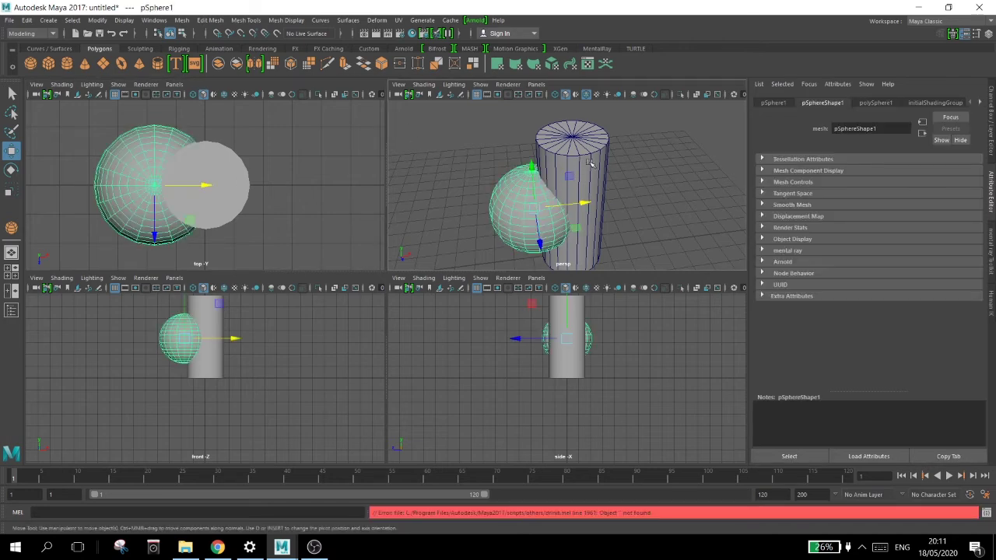
click(640, 184)
Step: Subtract the cylinder from the sphere with a Boolean Difference and inspect the cut in the perspective view
click(516, 217)
click(575, 166)
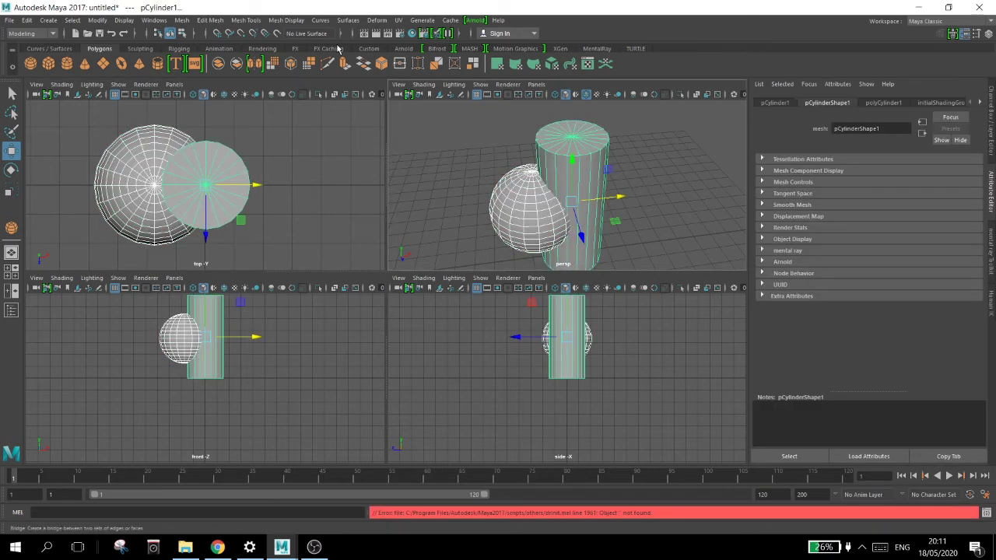
click(180, 21)
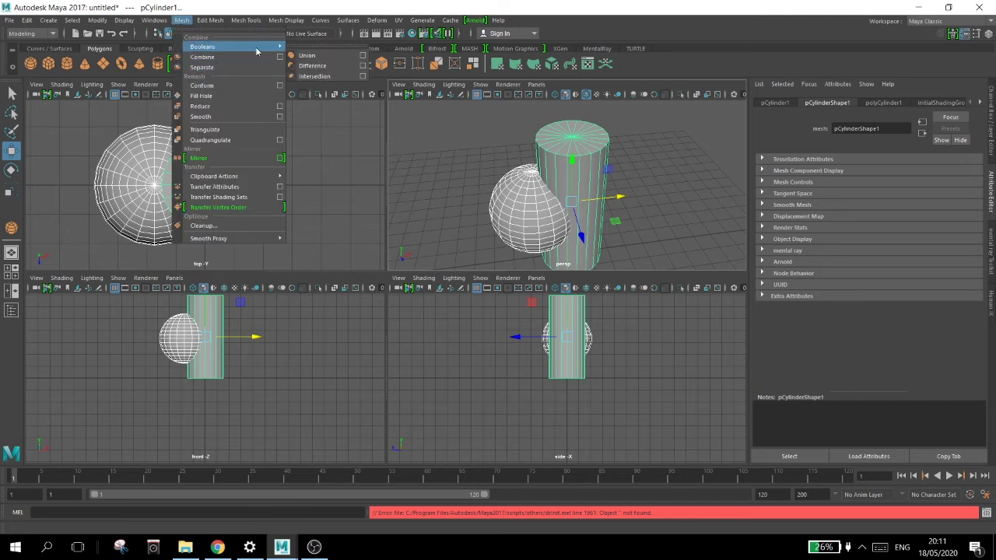
click(351, 69)
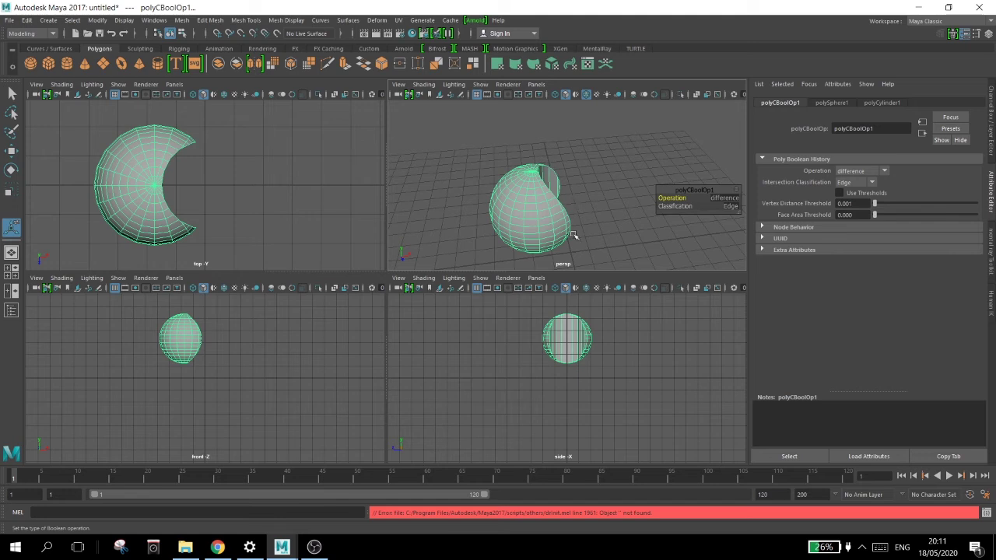
alt+drag(571, 223, 551, 200)
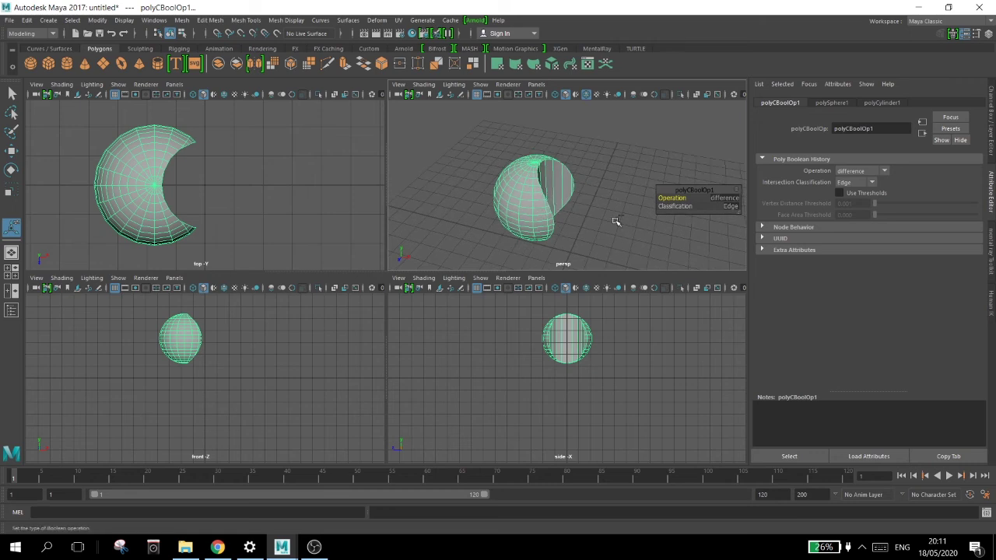
Step: Undo the Boolean Difference to restore the separate sphere and cylinder
key(ctrl+z)
key(ctrl+z)
key(ctrl+z)
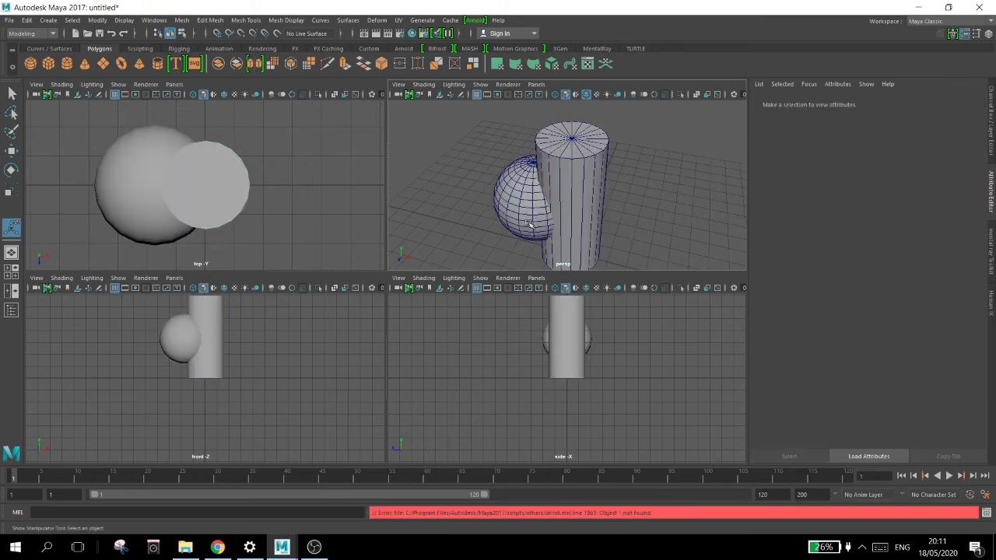
key(ctrl+z)
Step: Duplicate the sphere and cylinder, offset the copies about 5.88 units along Z, and show both pairs in the maximized perspective view
click(444, 198)
click(519, 191)
shift+click(595, 172)
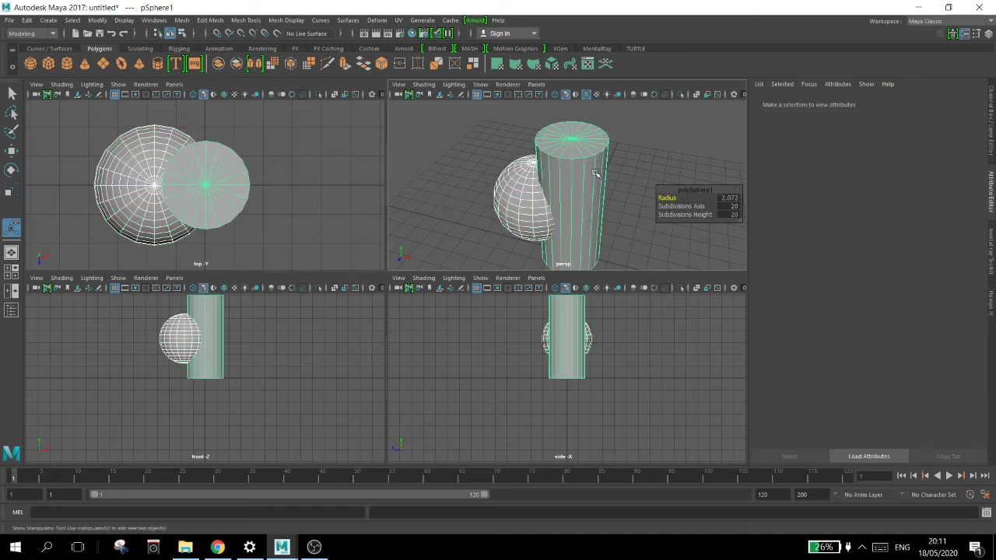
alt+drag(594, 171, 540, 233)
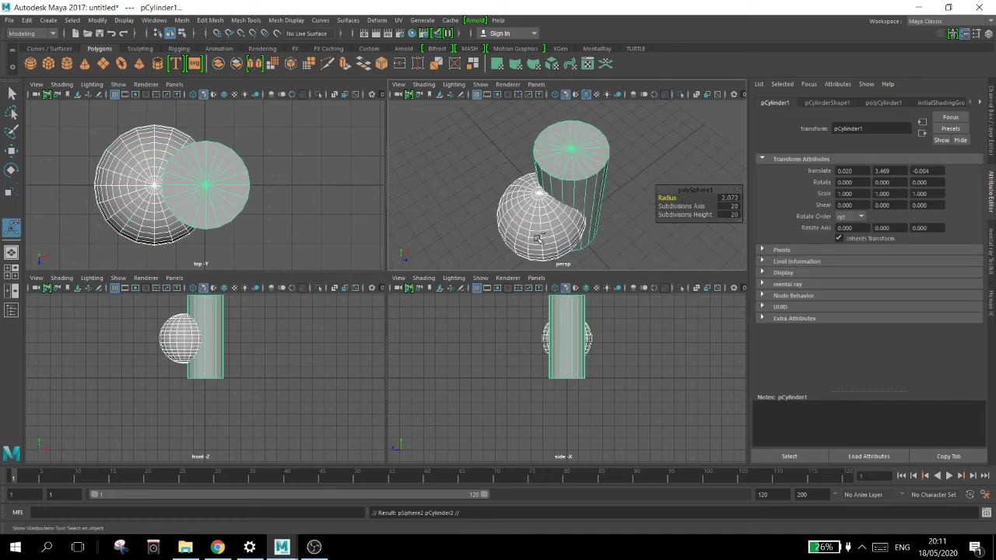
scroll(544, 227, down, 5)
key(w)
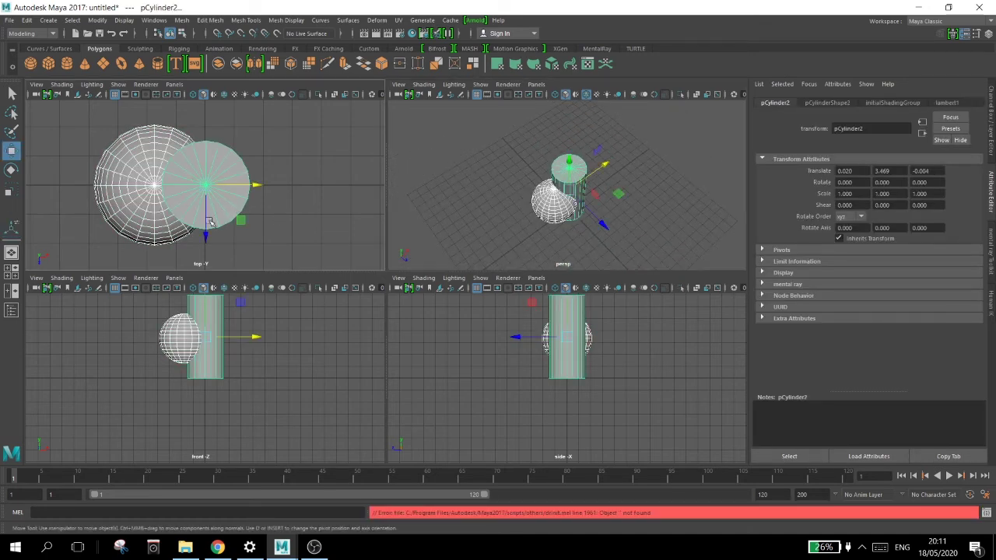
drag(205, 237, 214, 396)
click(662, 164)
key(space)
alt+drag(467, 291, 379, 270)
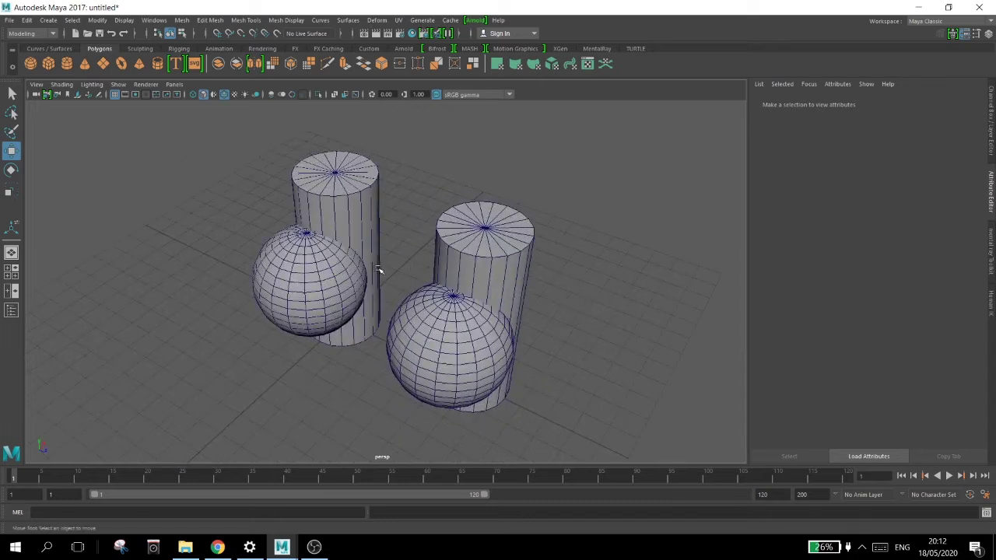
click(310, 278)
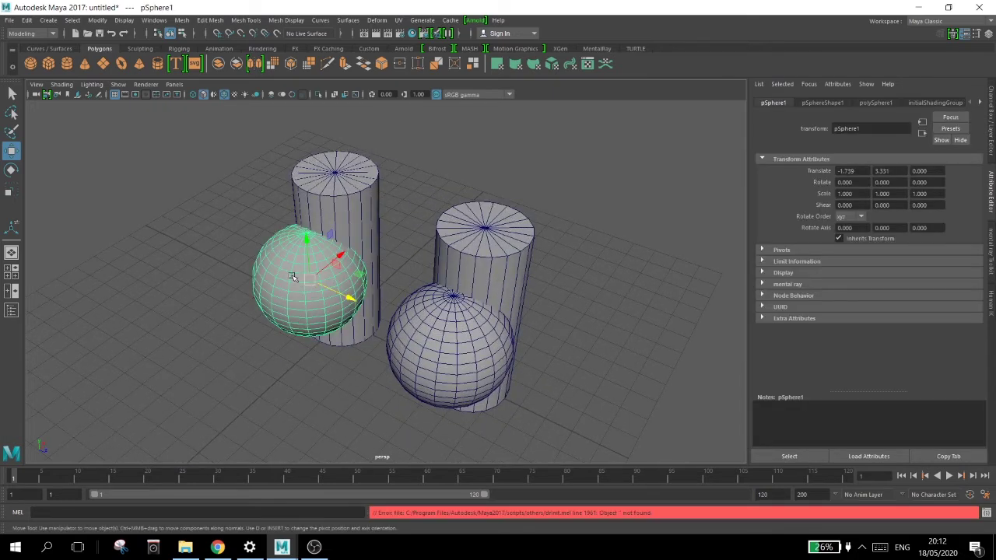
alt+drag(325, 296, 311, 221)
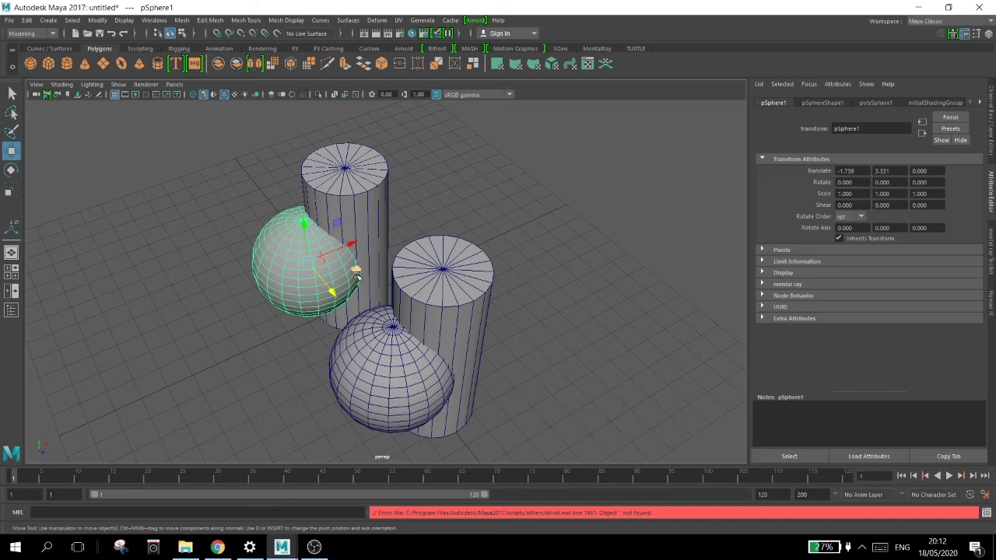
click(416, 172)
click(301, 235)
shift+click(350, 169)
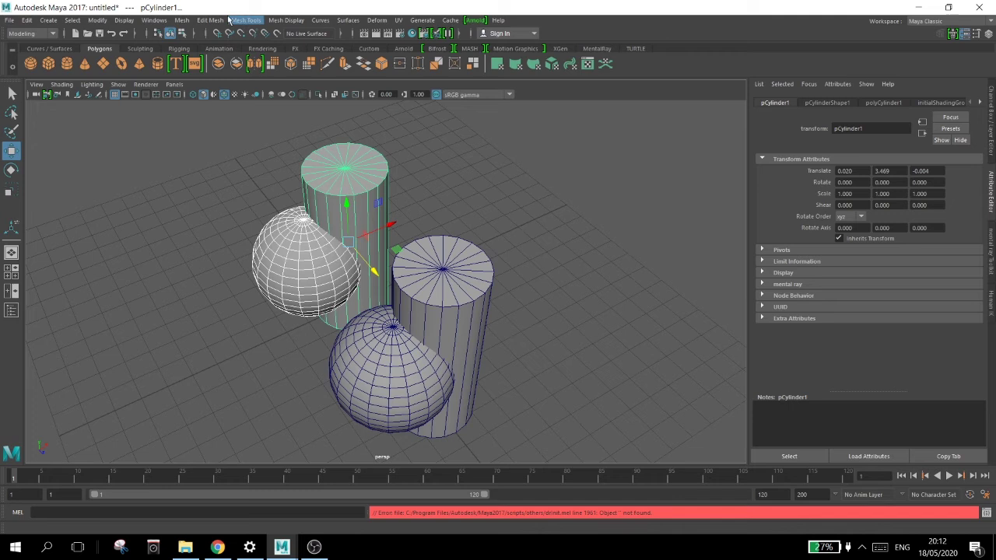
click(181, 20)
mouse_move(221, 53)
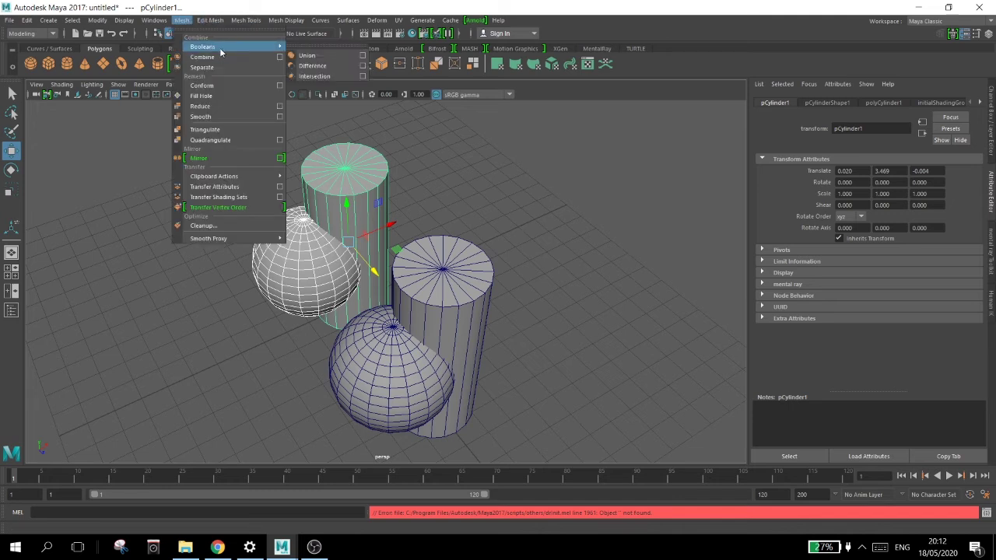
click(468, 130)
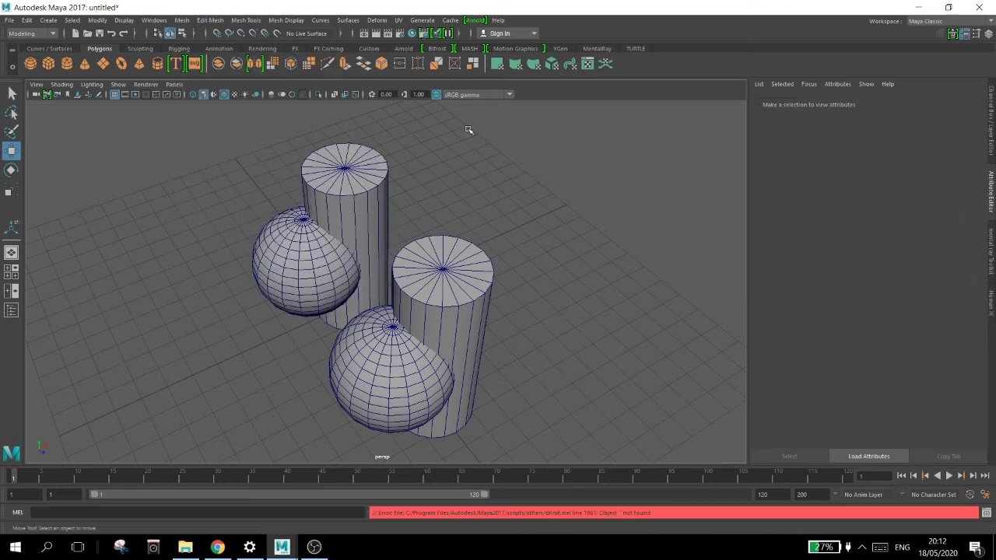
click(306, 261)
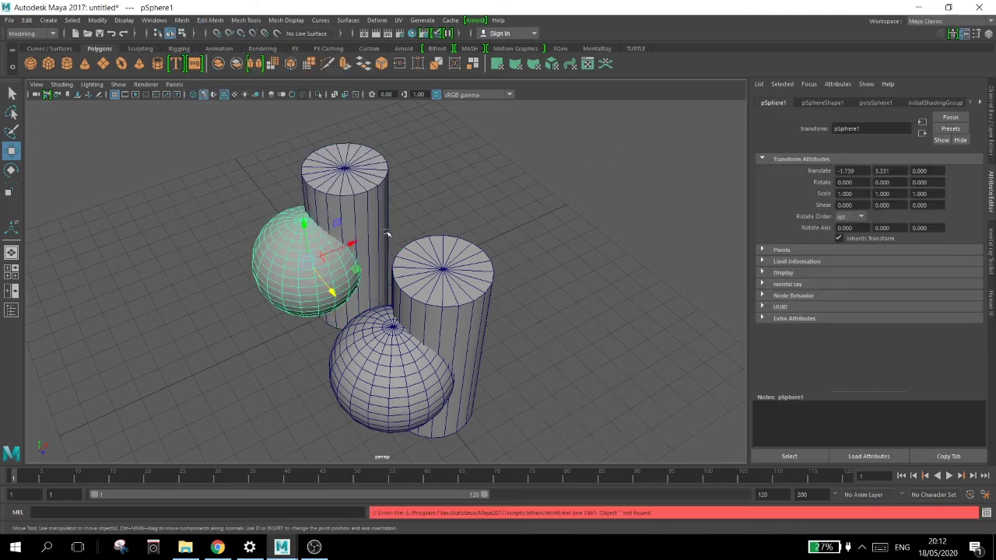
shift+click(372, 177)
drag(178, 156, 456, 167)
click(420, 193)
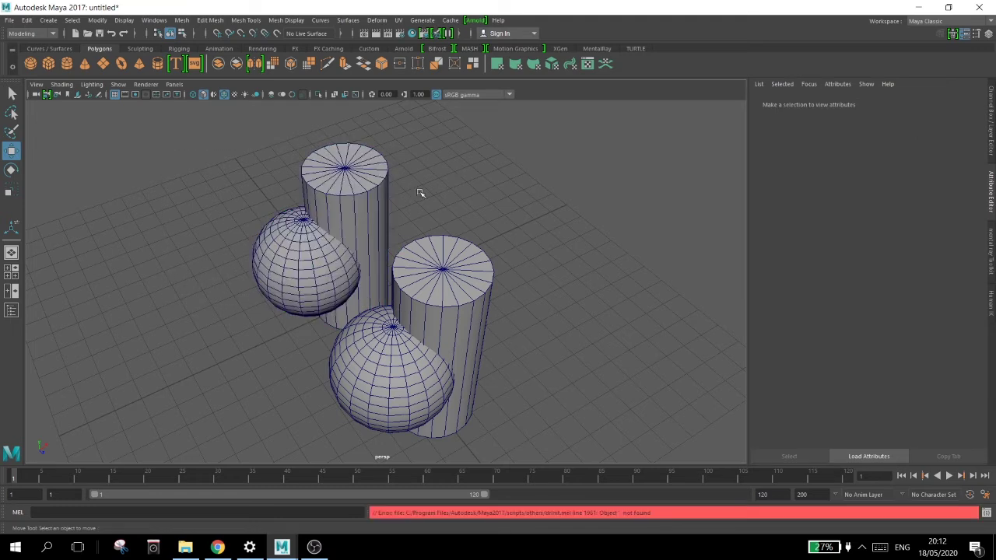
Step: Subtract the original cylinder from the original sphere with a Boolean Difference, selecting the sphere first
click(292, 285)
shift+click(363, 195)
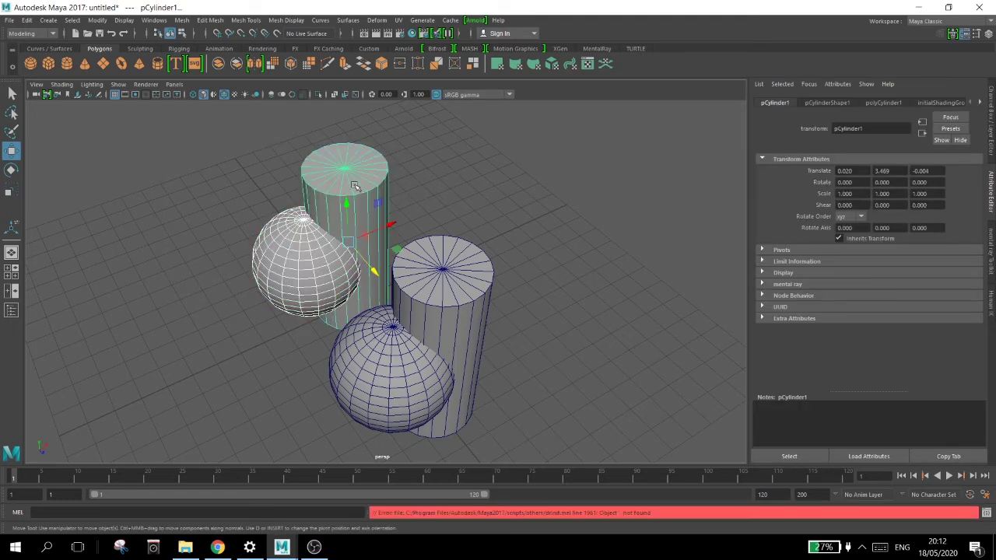
click(181, 20)
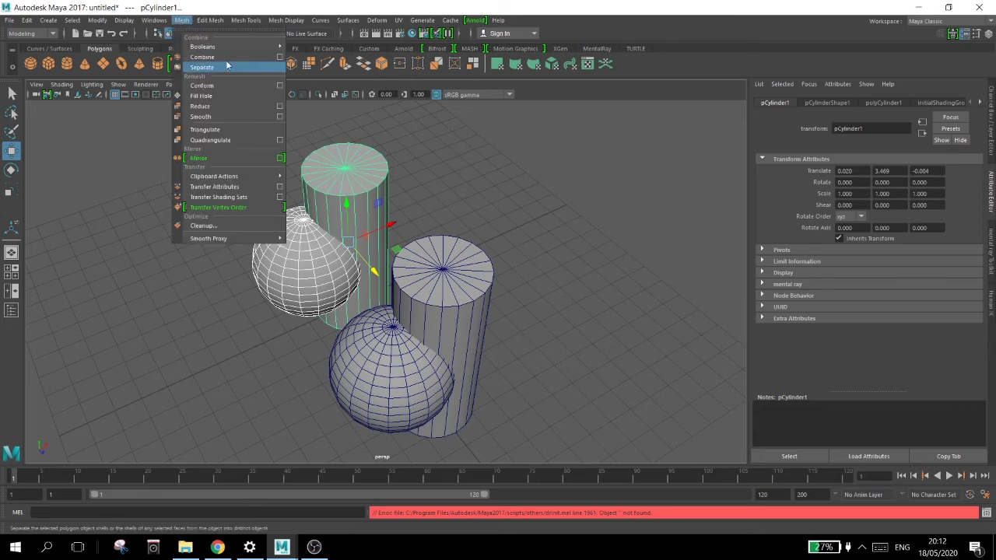
mouse_move(231, 47)
click(314, 61)
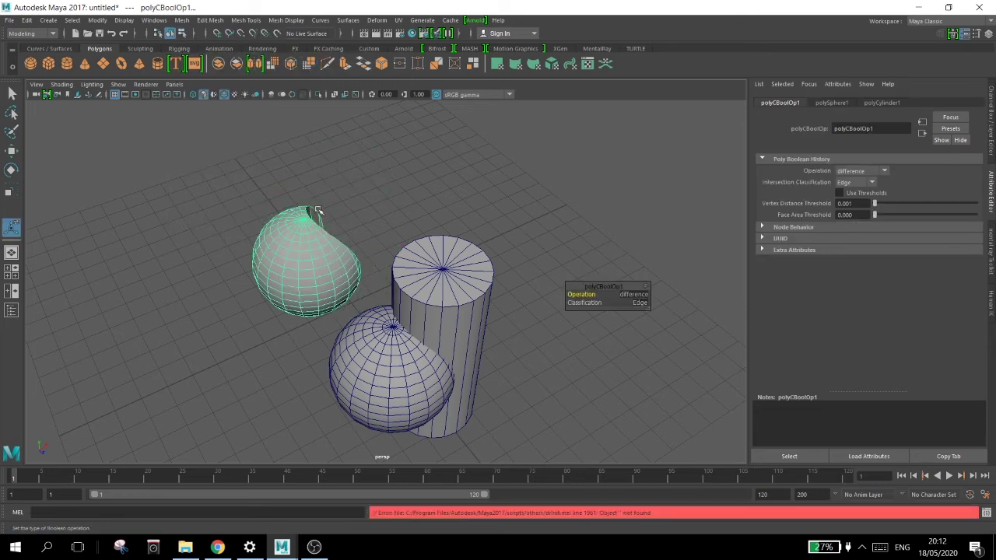
alt+drag(335, 257, 350, 337)
click(334, 276)
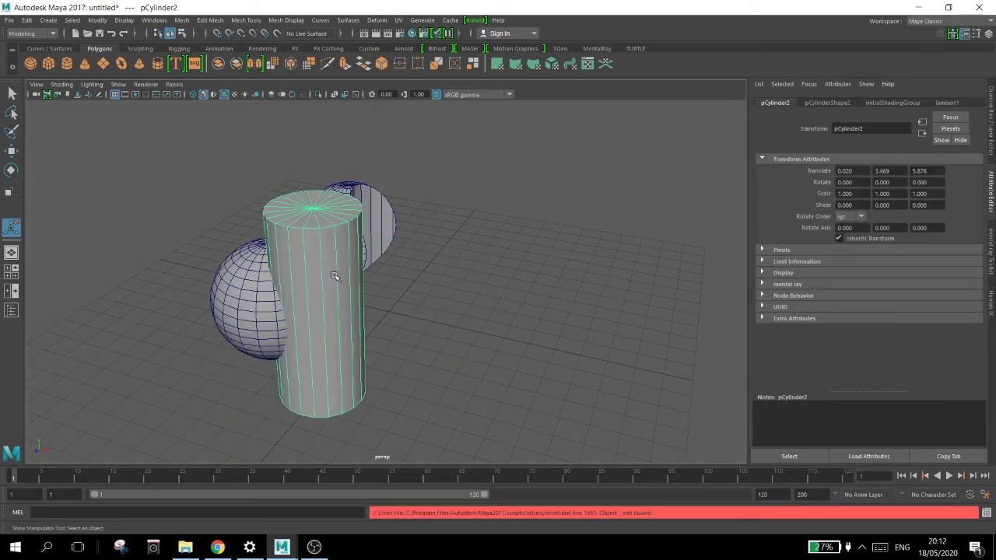
click(230, 299)
key(f)
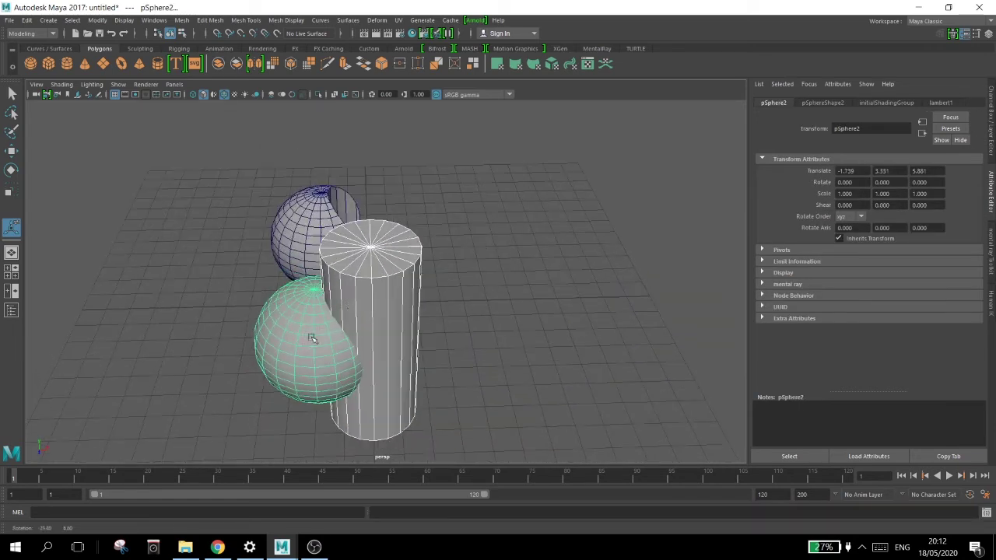
alt+drag(357, 315, 390, 313)
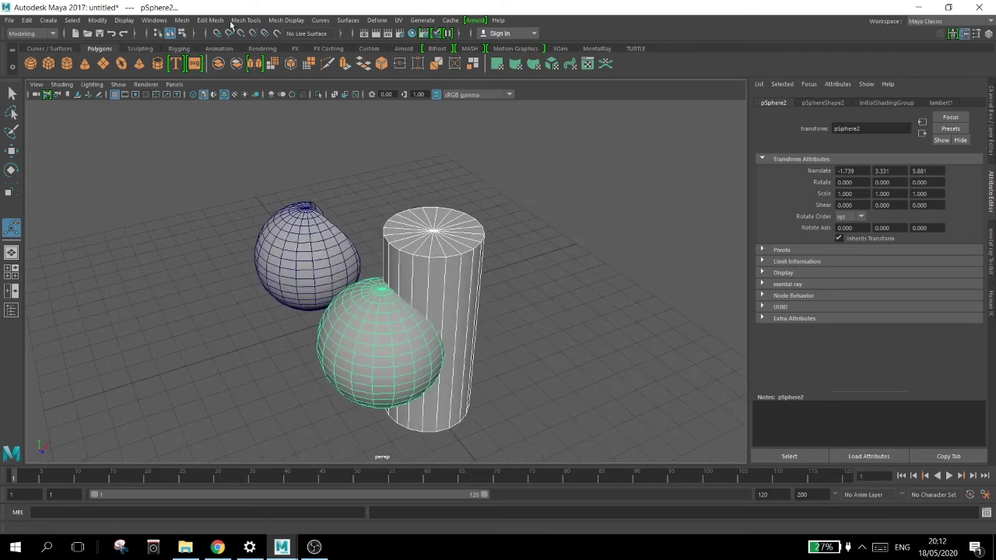
click(181, 20)
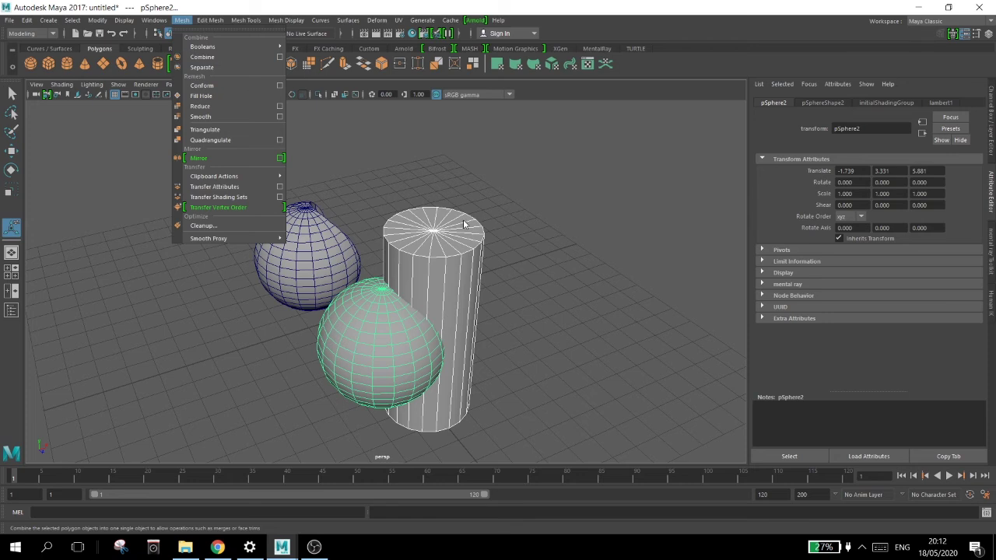
click(529, 327)
alt+drag(529, 326, 299, 306)
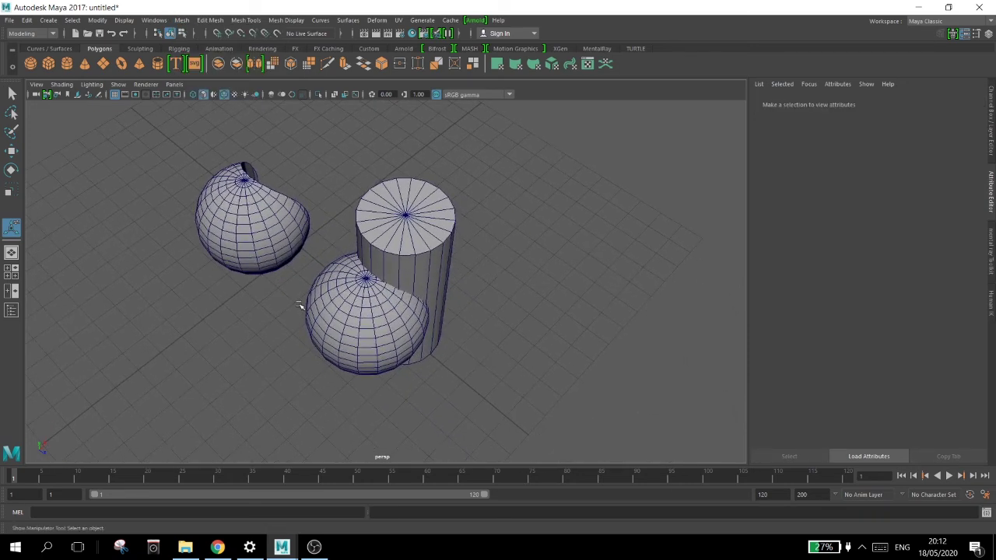
Step: Duplicate the second sphere and cylinder pair and move the copies along Z to about 12.35
click(373, 281)
shift+click(408, 232)
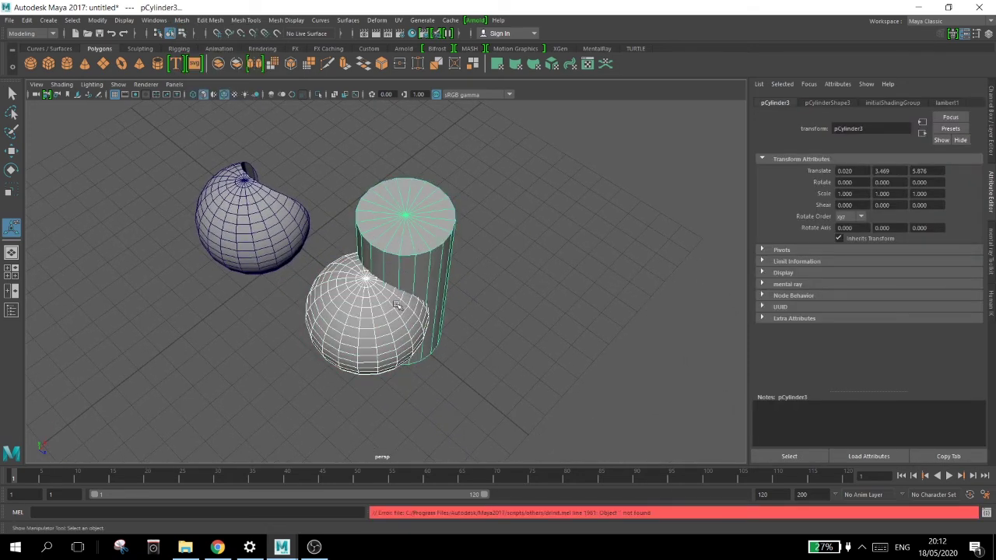
key(w)
key(ctrl+d)
drag(442, 311, 571, 379)
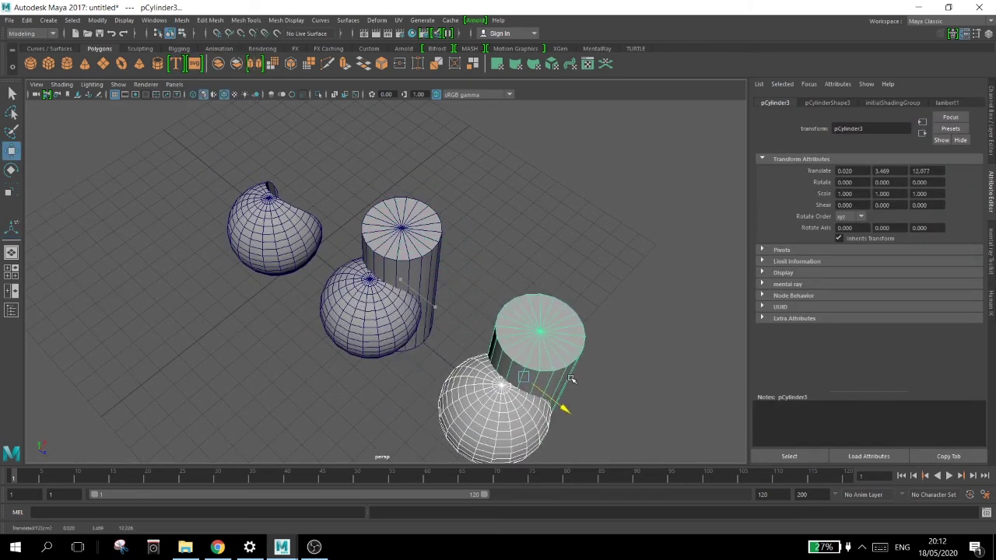
click(547, 244)
alt+drag(429, 330, 423, 311)
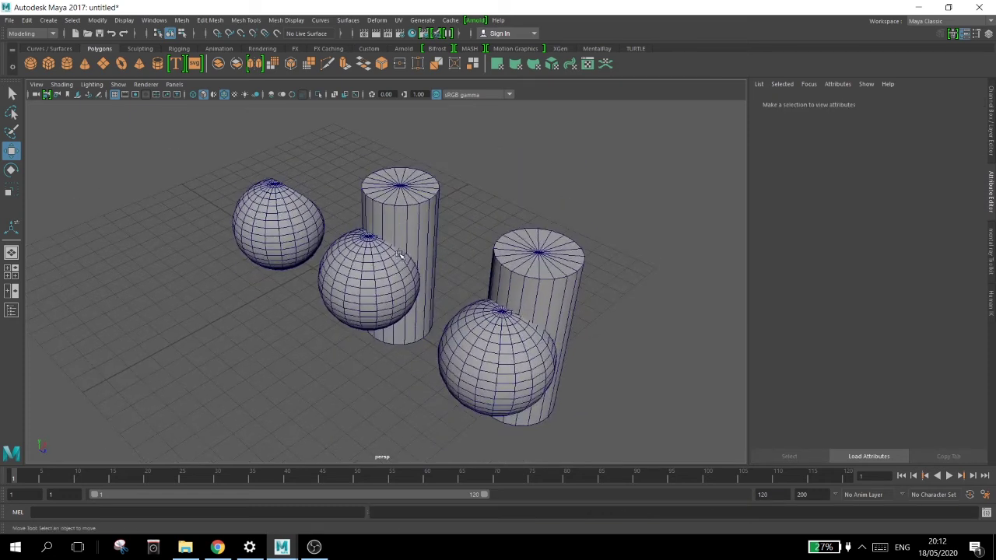
Step: Subtract the second sphere from the second cylinder with a Boolean Difference, selecting the cylinder first
click(563, 348)
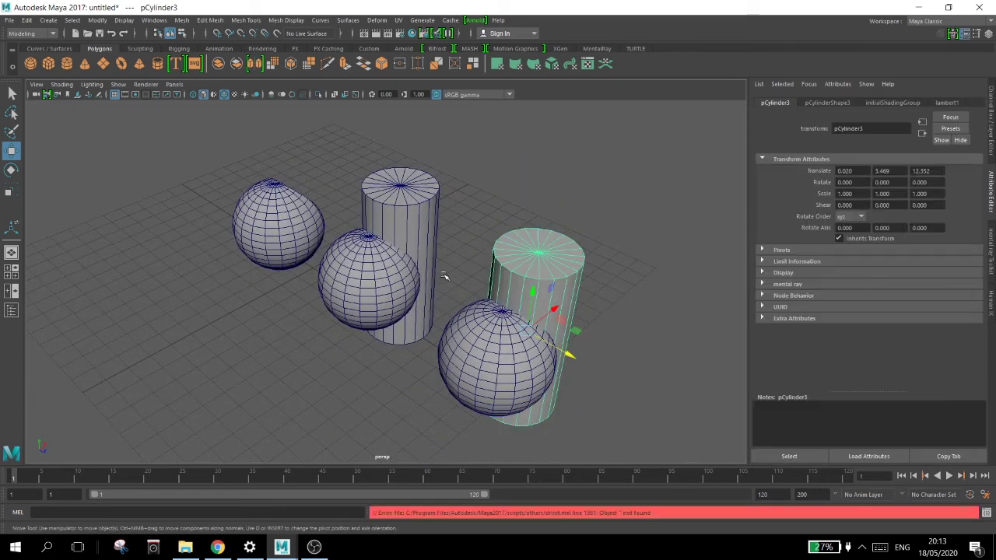
click(413, 222)
click(366, 294)
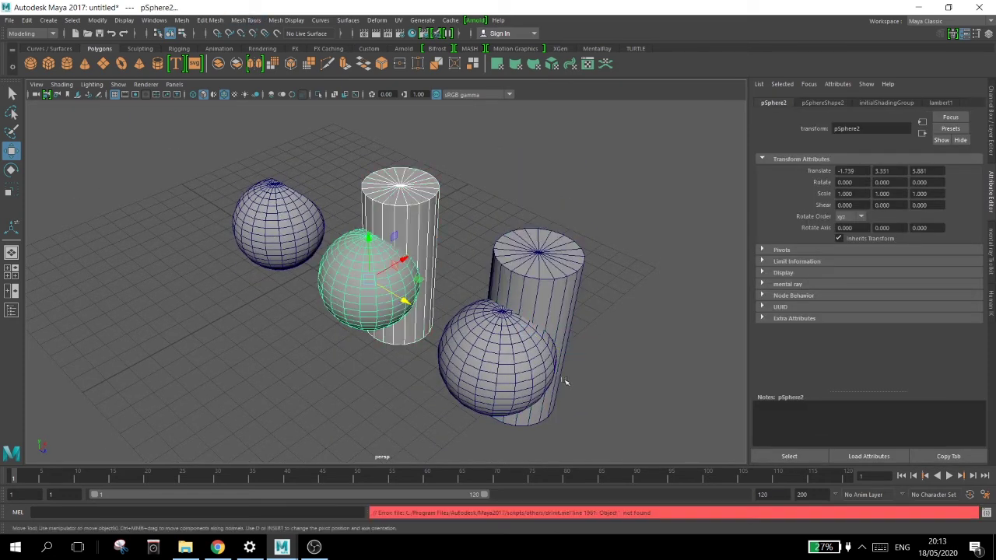
click(181, 19)
mouse_move(224, 48)
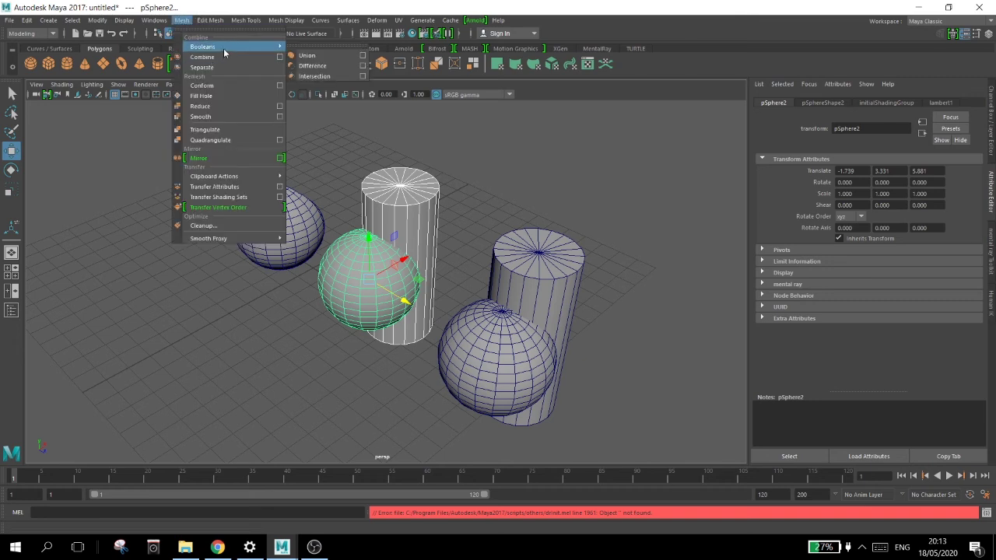
click(339, 69)
click(623, 282)
alt+drag(622, 282, 419, 227)
Step: Move the carved cylinder along Z to a translate value of -1.643, closer to the cut sphere
click(448, 266)
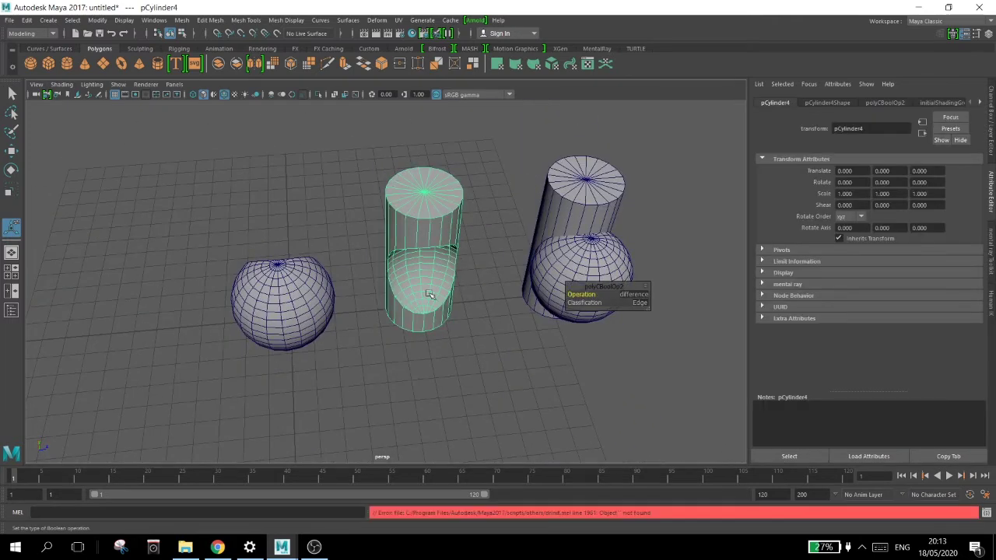
key(w)
drag(464, 250, 427, 253)
click(499, 165)
alt+drag(327, 233, 338, 267)
Step: Examine the rounded cavity that the sphere cut into the carved cylinder
click(380, 243)
click(340, 327)
click(387, 290)
click(340, 339)
click(387, 291)
click(338, 342)
click(385, 294)
alt+drag(380, 331, 408, 355)
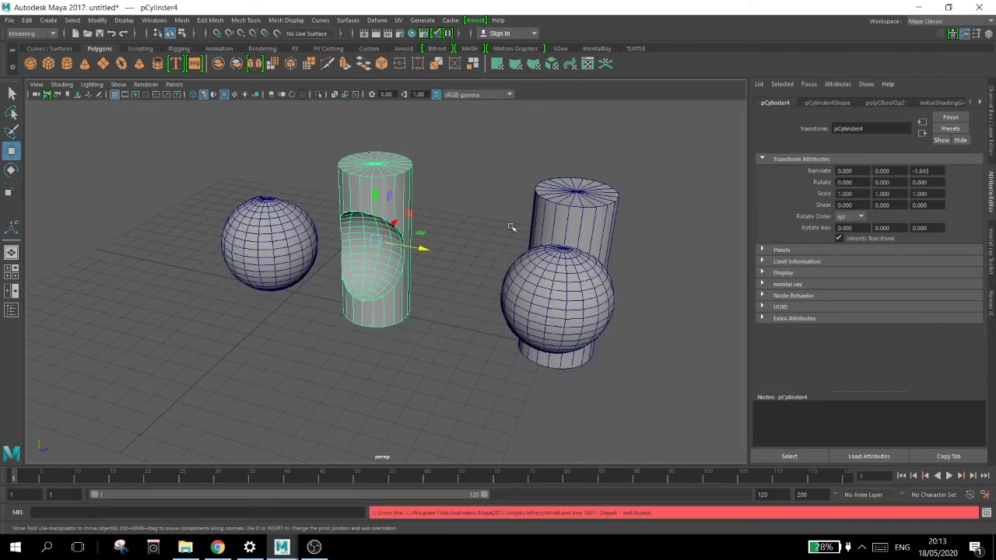
Step: Duplicate the third sphere and cylinder pair and move the copies along Z to about 18.04
click(561, 249)
click(561, 305)
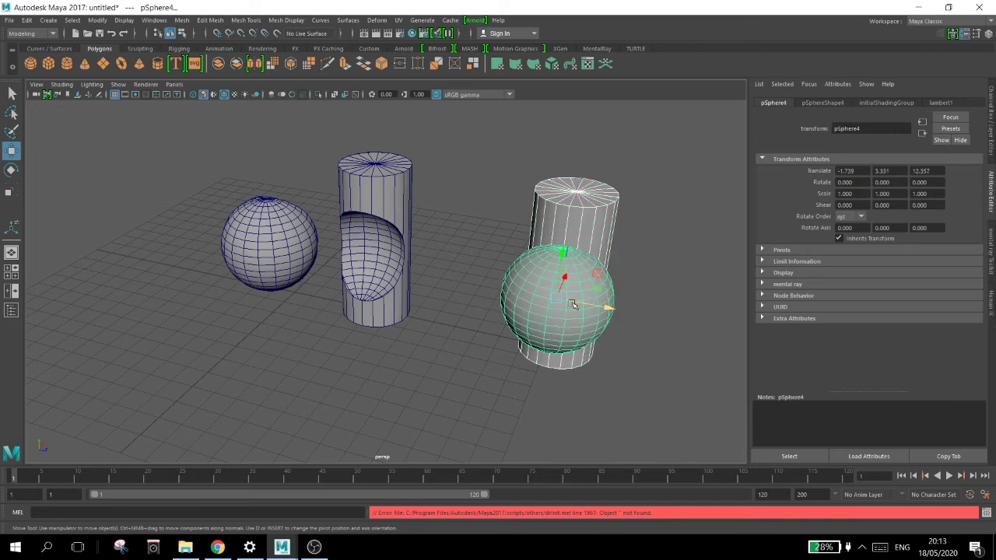
drag(604, 308, 780, 329)
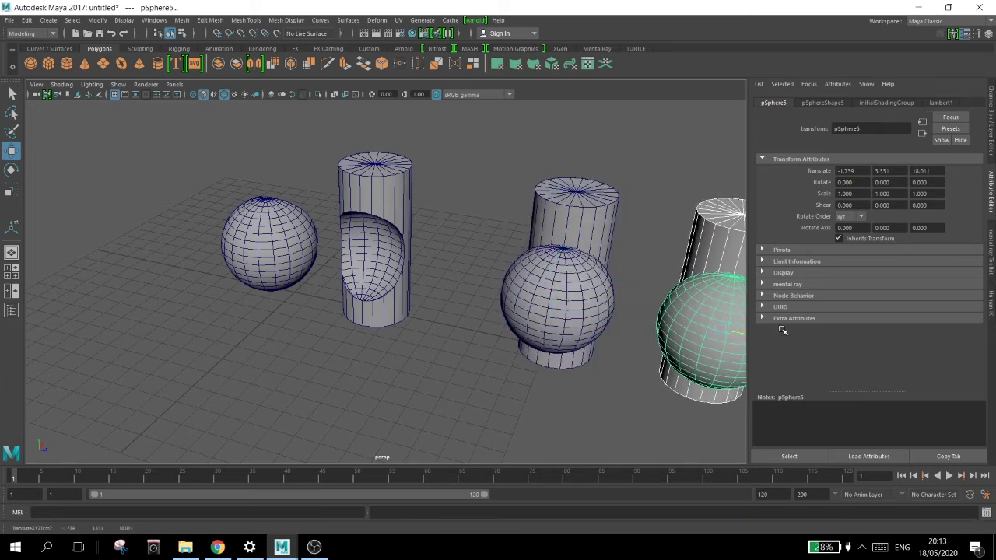
Step: Move the third sphere and cylinder pair back along Z to about 11.1, closer to the carved cylinder
click(550, 224)
shift+click(554, 303)
alt+drag(555, 302, 485, 292)
drag(494, 351, 463, 335)
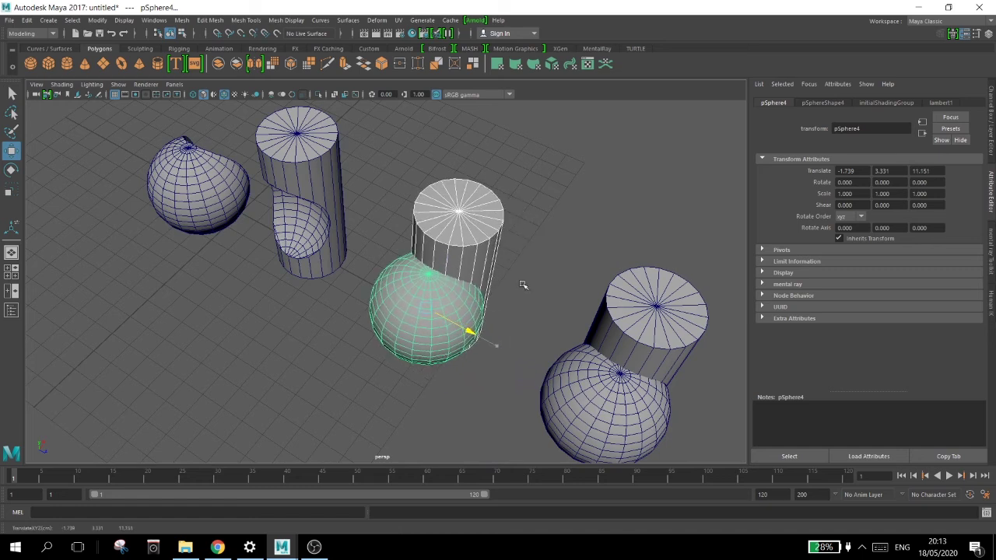
click(522, 285)
Step: Merge the third sphere and cylinder into one mesh with a Boolean Union
click(456, 266)
click(454, 326)
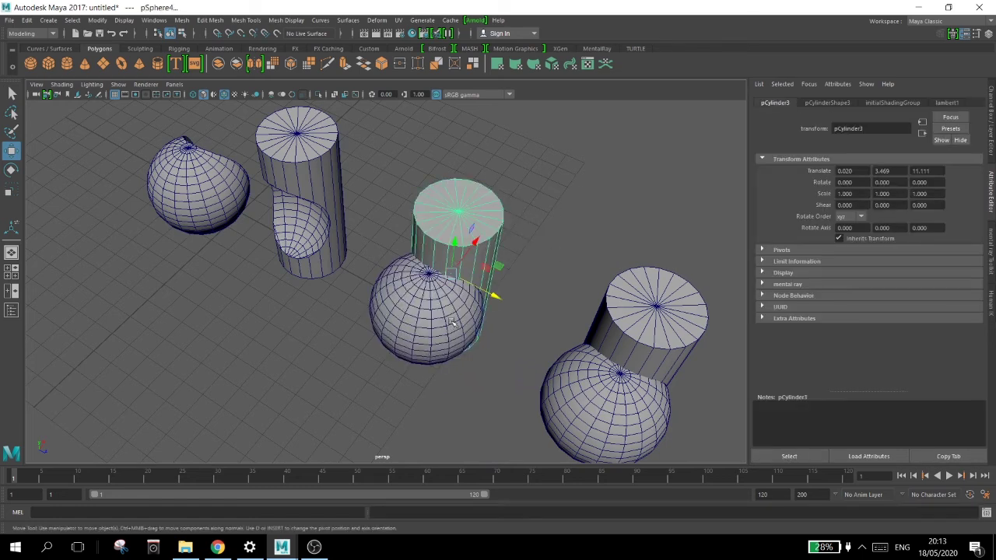
alt+drag(403, 302, 417, 356)
click(540, 181)
click(402, 233)
shift+click(467, 186)
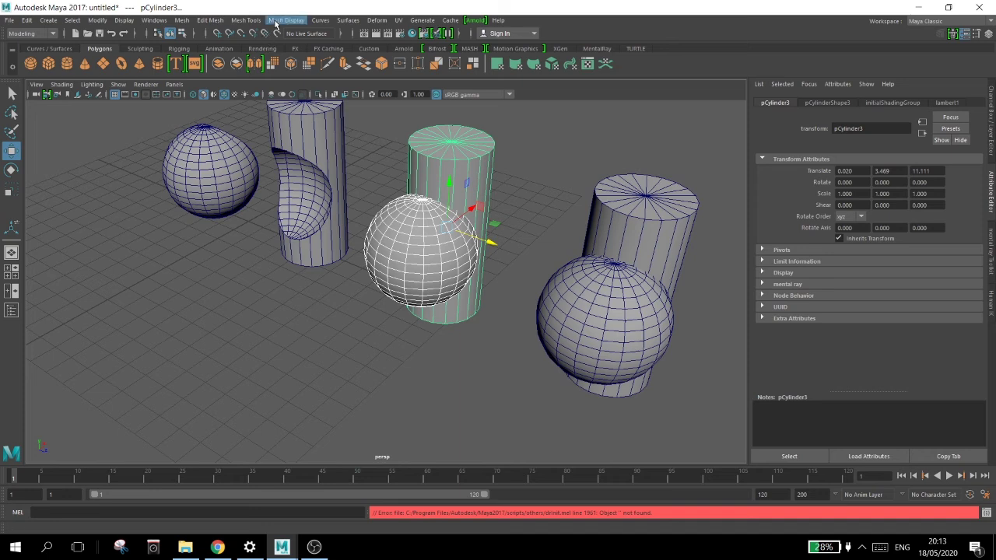
click(210, 20)
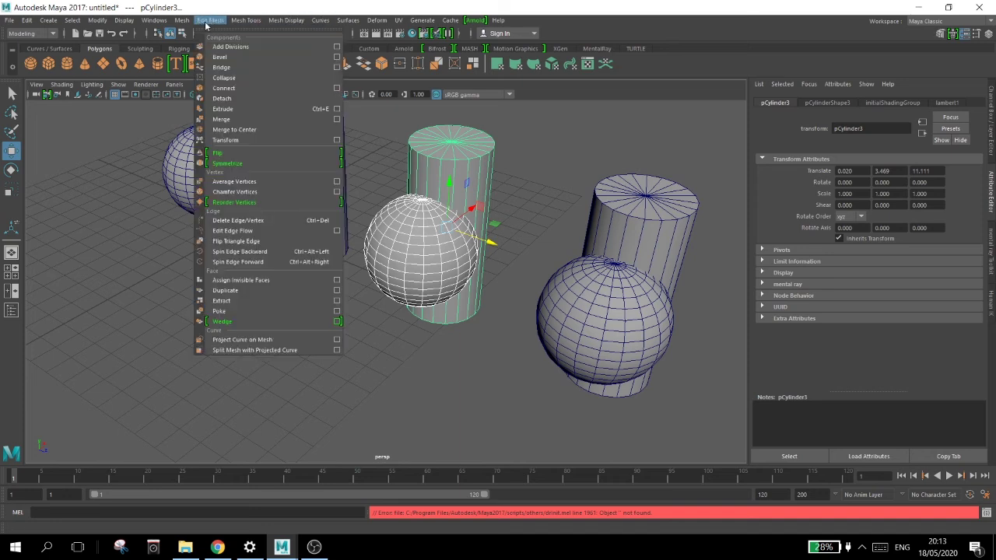
mouse_move(182, 20)
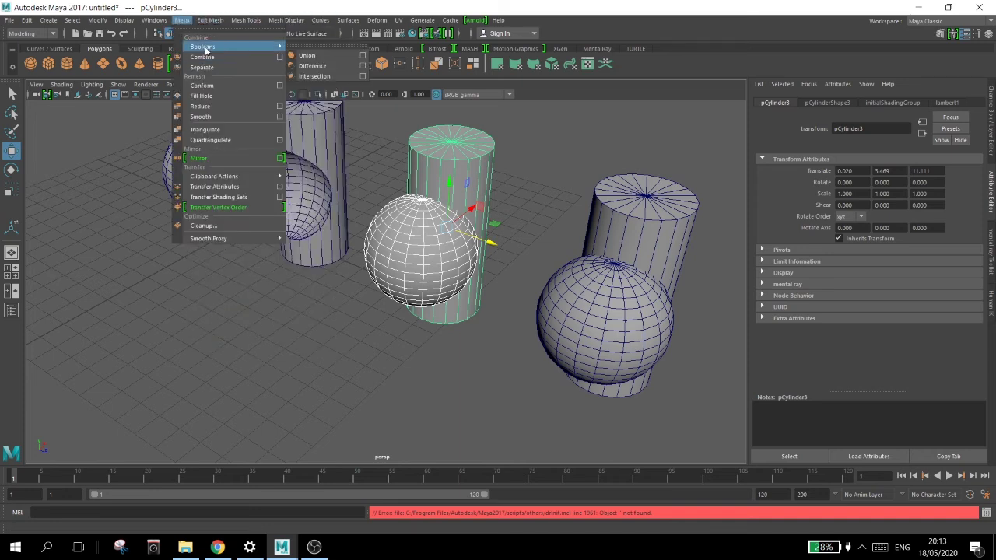
click(312, 66)
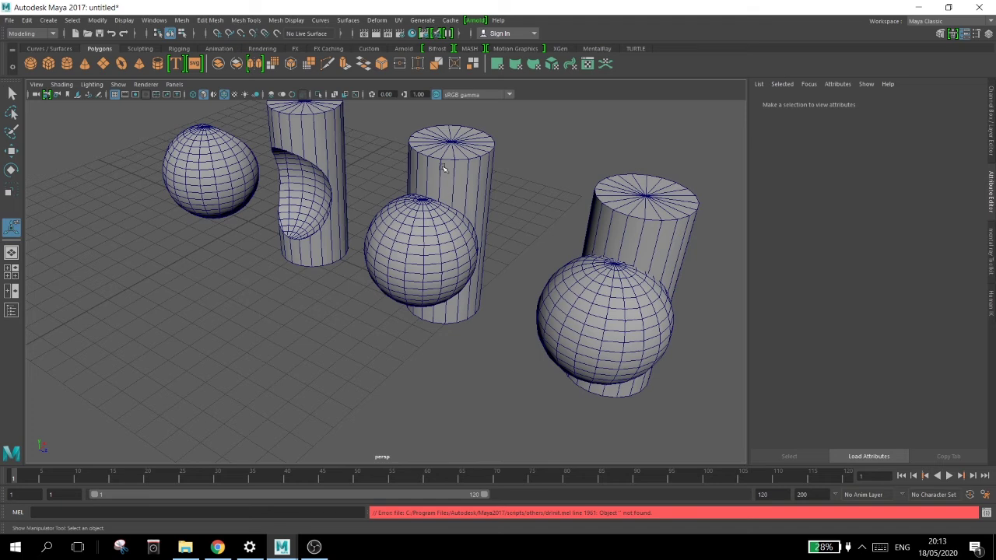
Step: Move the united sphere and cylinder along Z to a translate value of -0.342 and inspect the merged shape
click(431, 235)
key(w)
drag(470, 253, 430, 332)
click(492, 247)
click(426, 226)
click(395, 349)
alt+drag(547, 287, 535, 288)
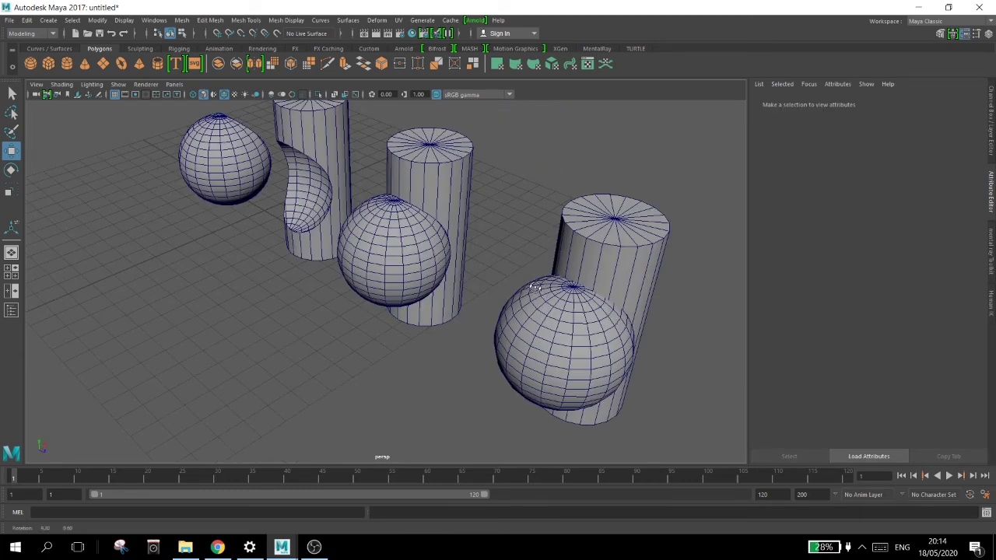
alt+drag(587, 322, 446, 255)
click(446, 255)
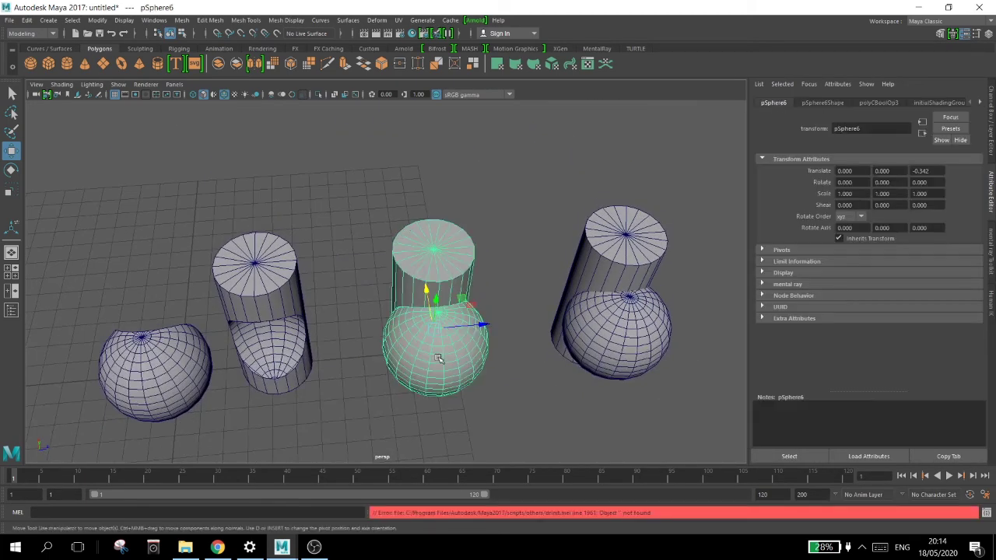
click(480, 391)
alt+drag(510, 378, 471, 356)
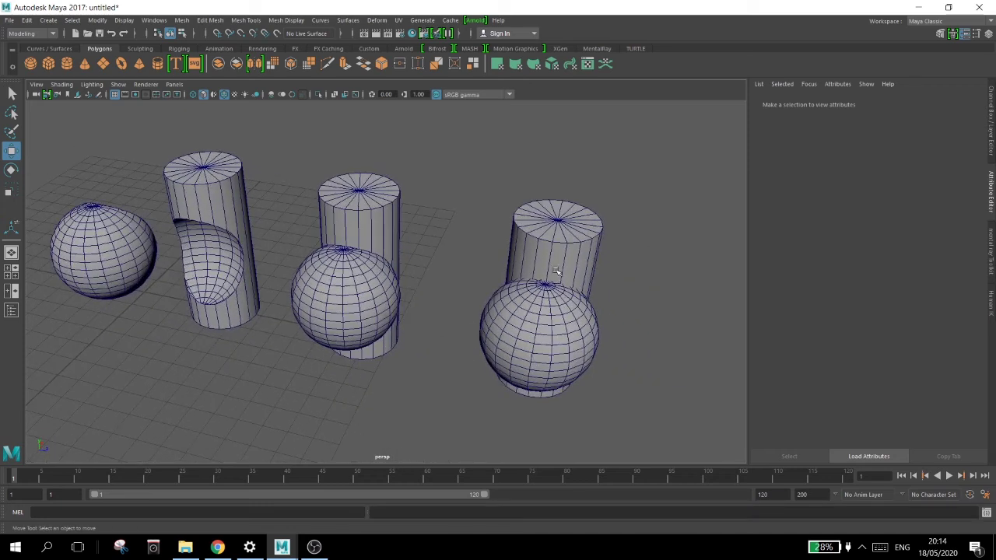
Step: Examine the last sphere and cylinder pair from several angles, selecting each object to show where they overlap
click(558, 272)
alt+drag(595, 345, 511, 304)
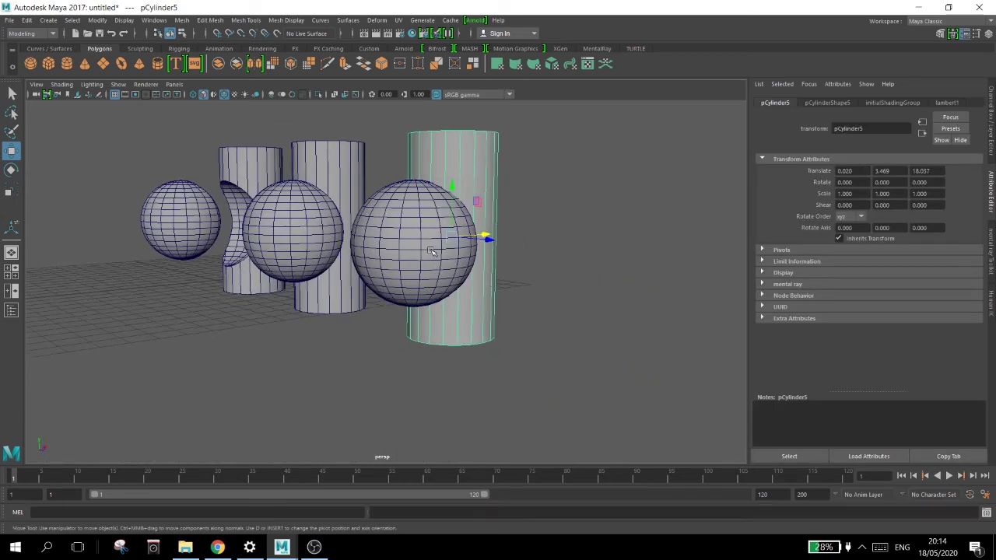
click(466, 256)
click(525, 218)
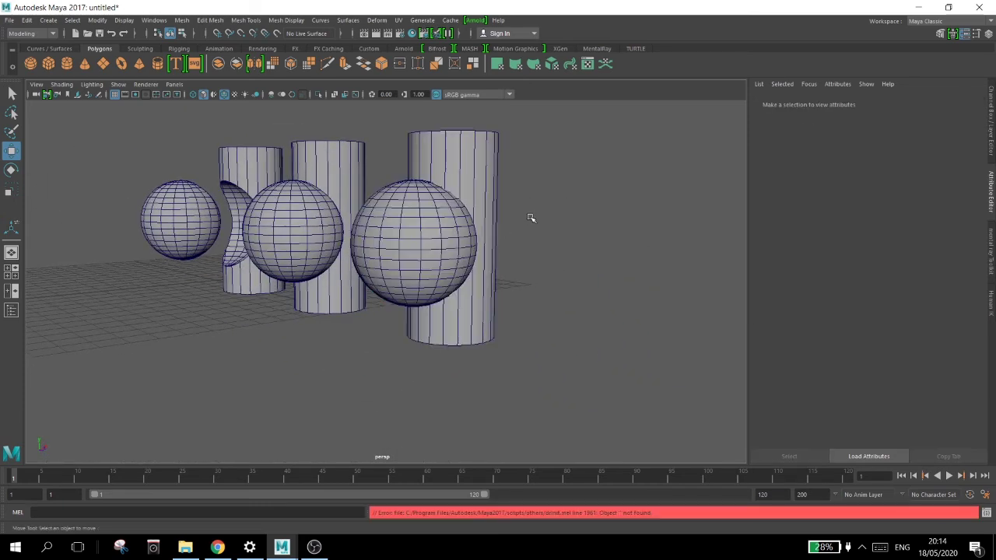
alt+drag(525, 215, 505, 251)
alt+drag(478, 312, 413, 306)
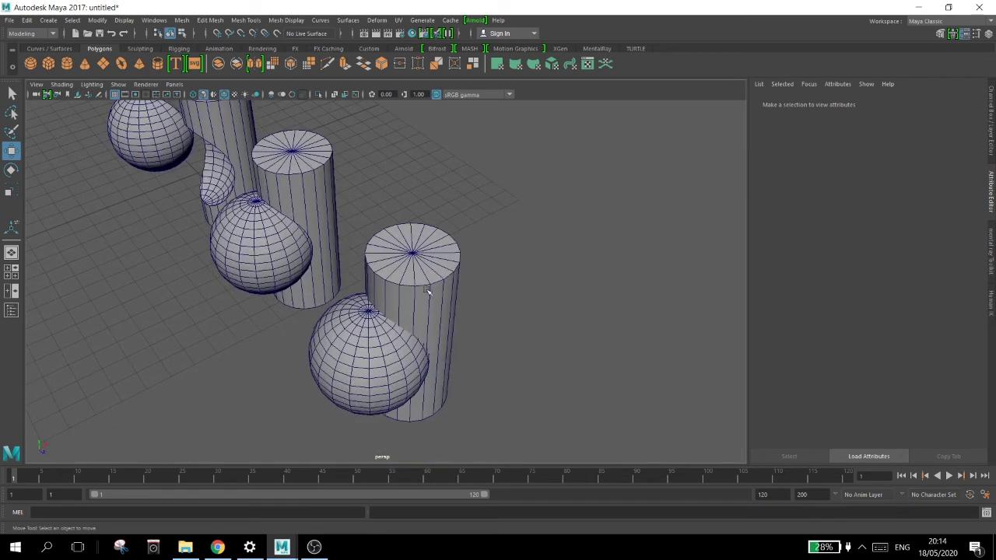
click(427, 291)
click(369, 370)
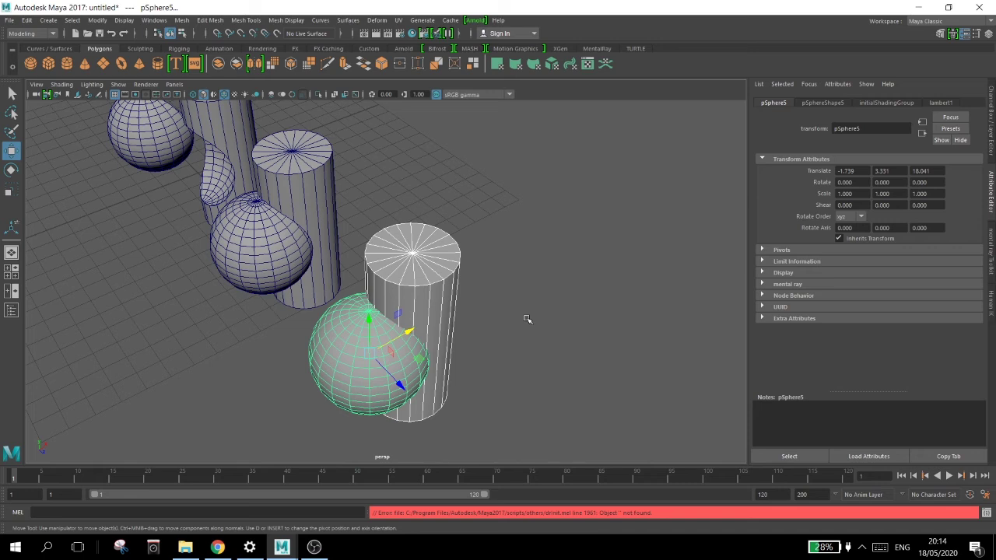
click(623, 334)
click(434, 309)
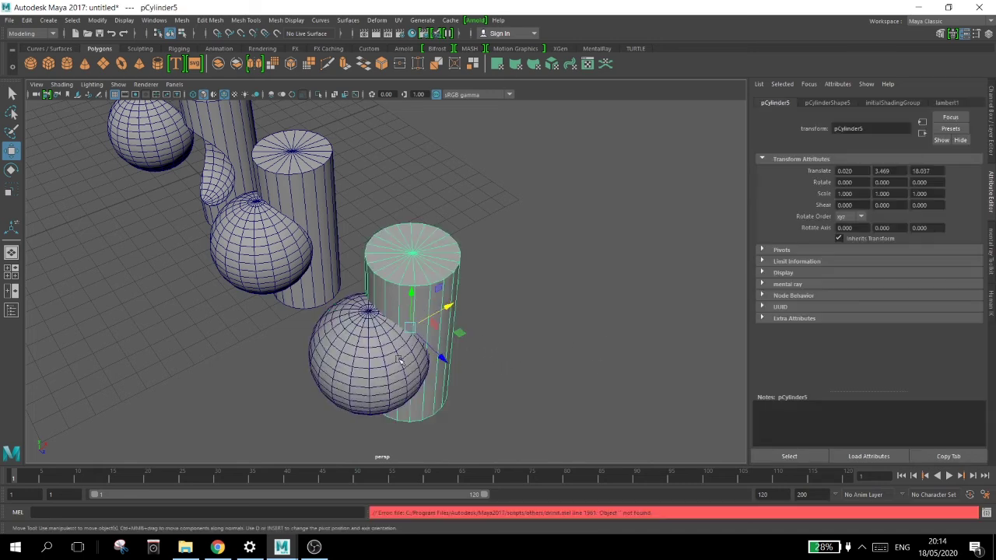
Step: Show the objects in wireframe to examine the overlap of the last pair, and return to shaded display
click(193, 94)
click(602, 369)
alt+drag(602, 368, 405, 246)
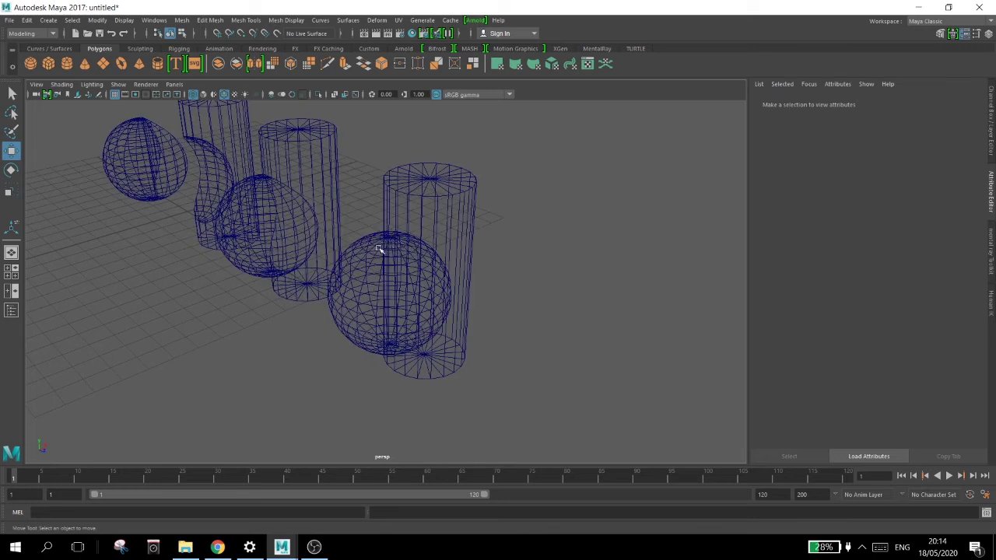
click(204, 95)
Step: Apply a Boolean Intersection to the last sphere and cylinder, keeping only their shared volume
click(441, 279)
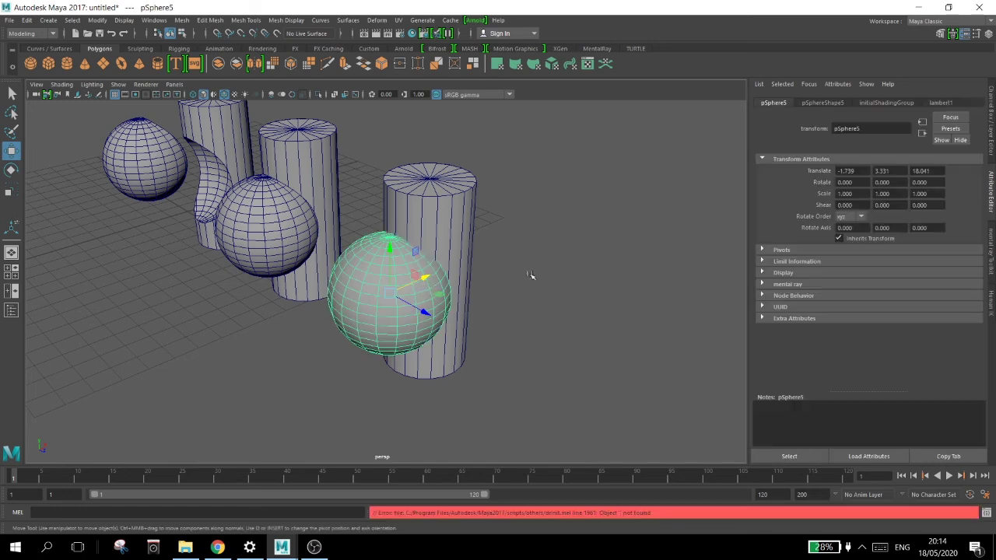
click(457, 207)
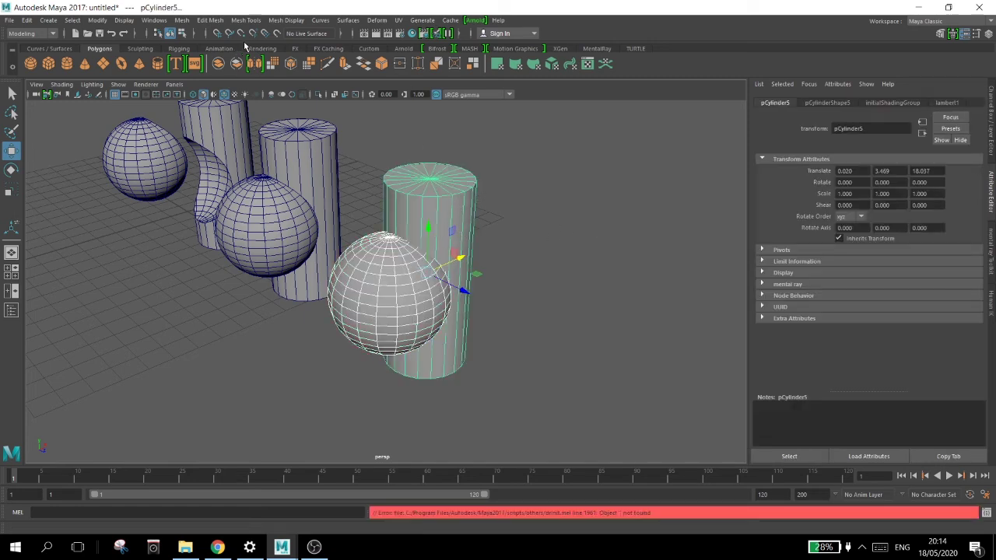
click(181, 20)
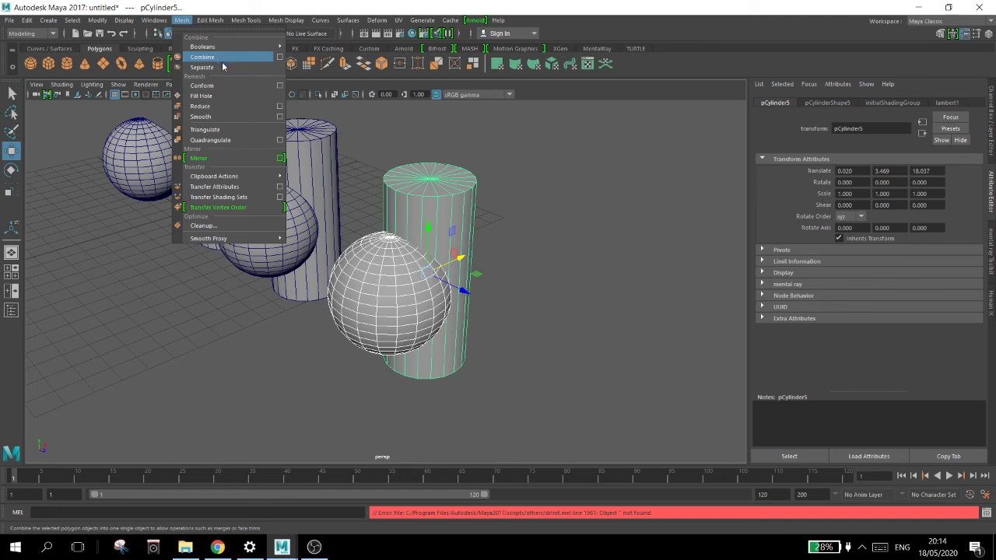
mouse_move(234, 49)
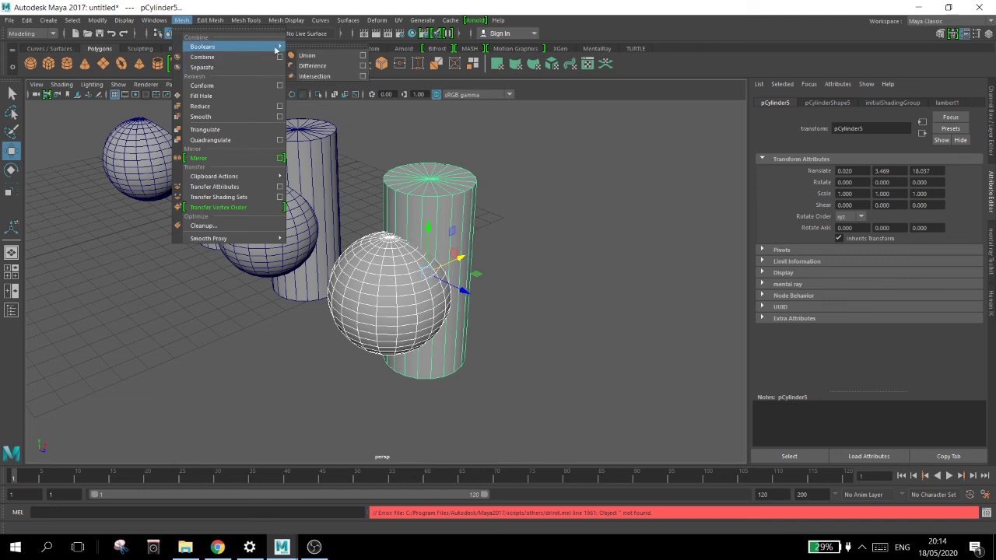
click(333, 76)
click(520, 248)
alt+drag(520, 249, 477, 268)
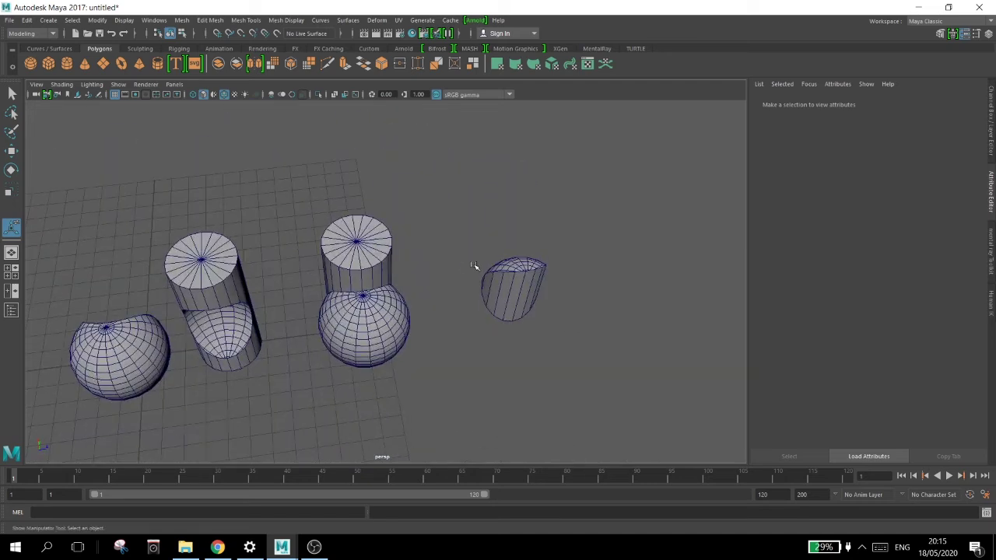
Step: Switch to Chrome and review the Boolean modelling reference images across the open image-search tabs, ending on the ZBrush Remesh SubTools example
alt+drag(375, 263, 360, 319)
alt+drag(363, 282, 434, 299)
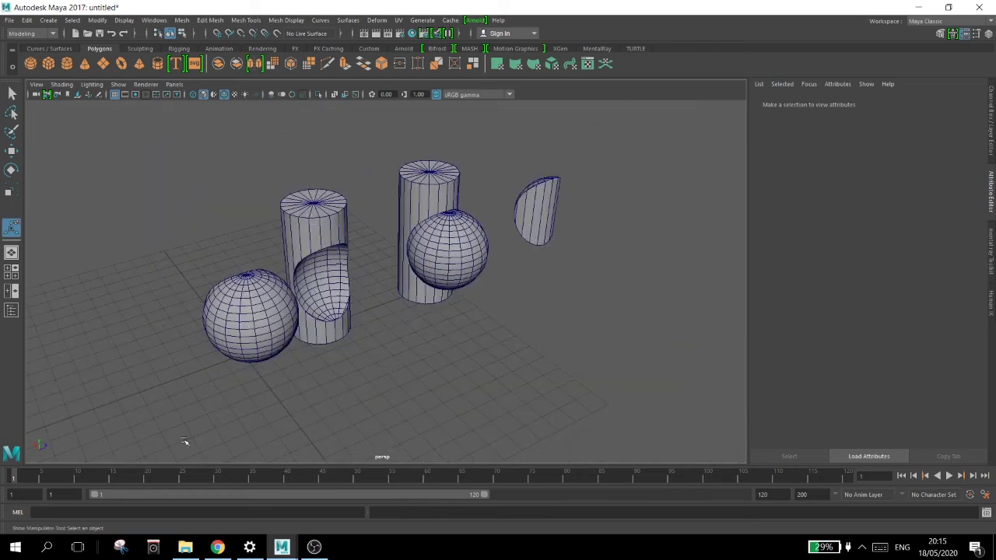
click(218, 546)
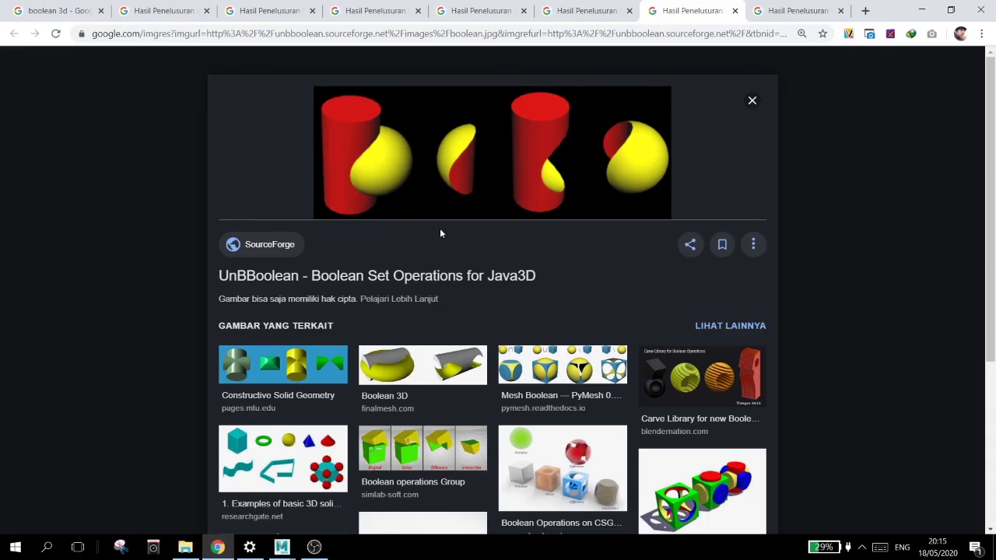
click(364, 15)
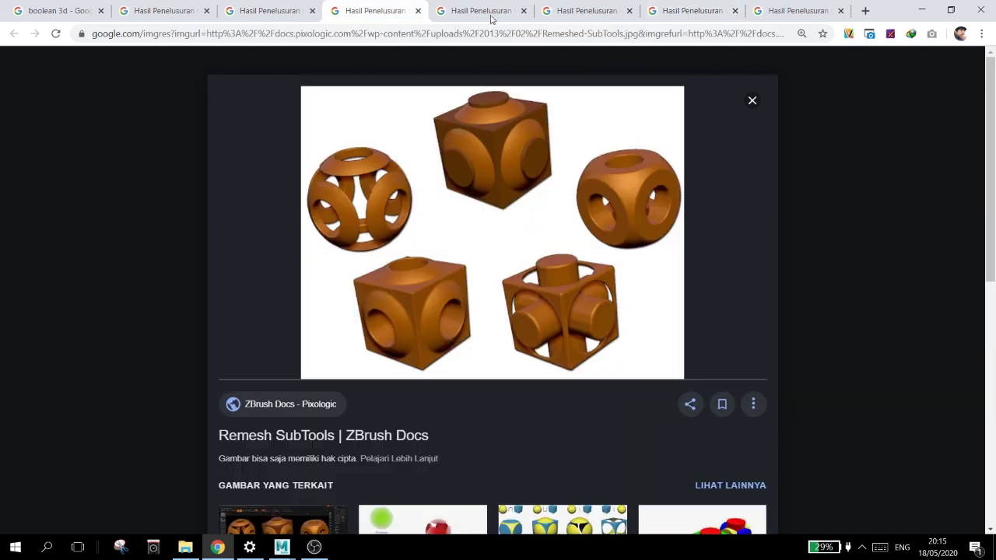
click(495, 15)
click(570, 11)
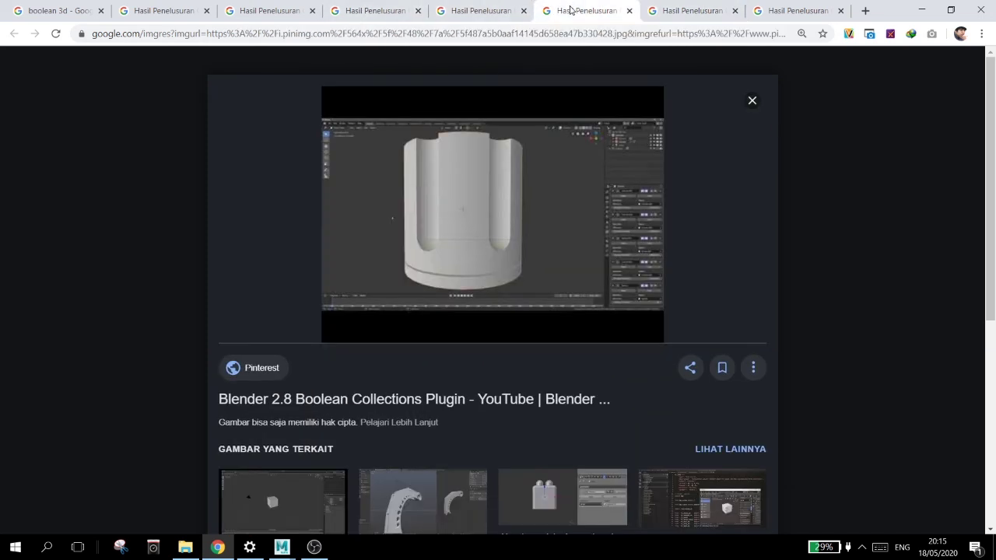
click(712, 14)
click(794, 10)
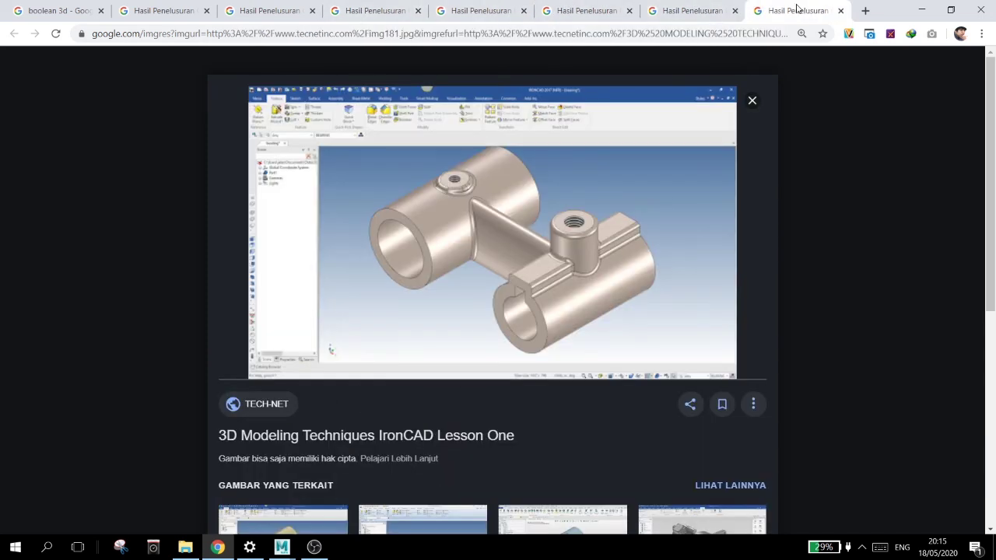
click(360, 11)
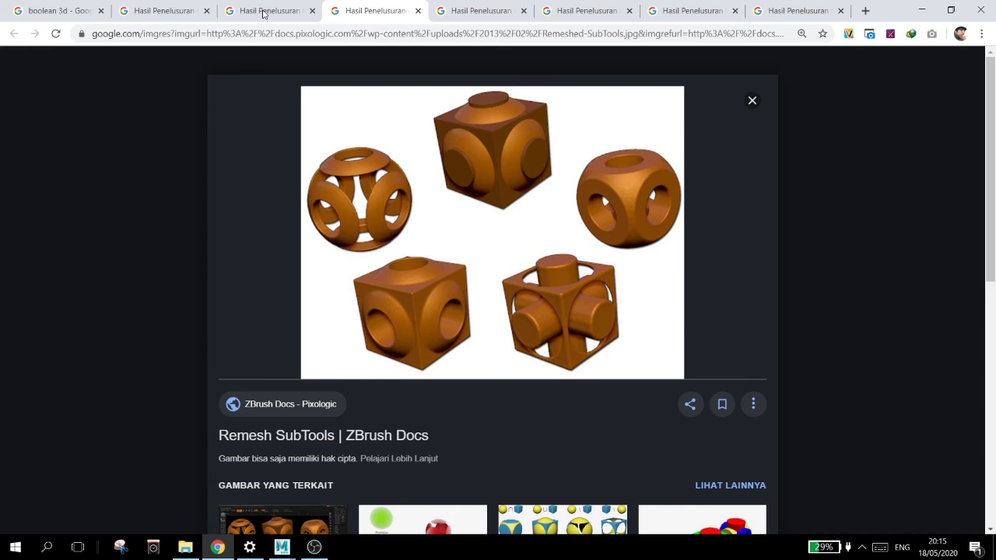
click(263, 14)
click(371, 14)
Step: Return to Maya and examine the row of four Boolean results from several angles, down to a low side view
click(922, 10)
alt+drag(373, 315, 383, 297)
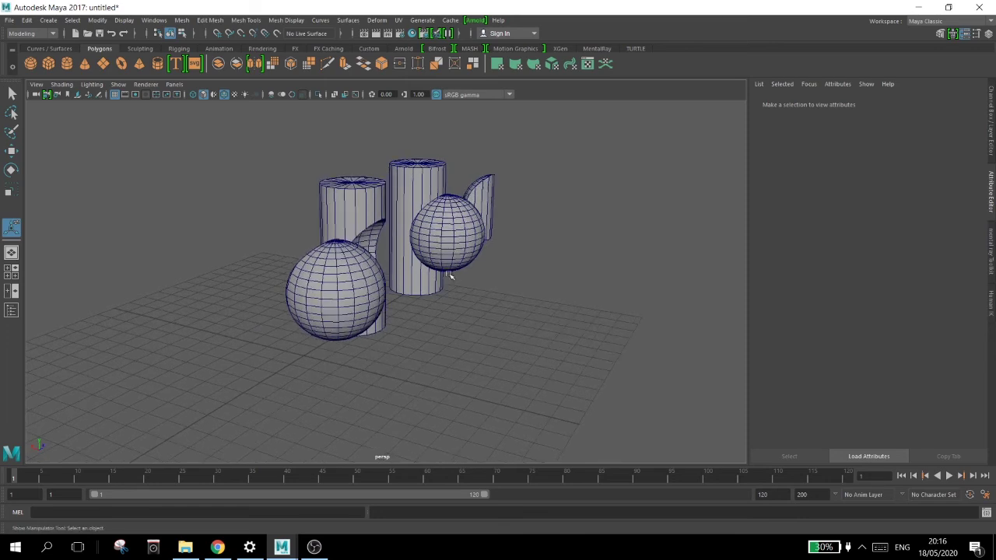
mouse_move(468, 298)
alt+mouse_down()
mouse_move(459, 281)
mouse_move(462, 291)
alt+mouse_up()
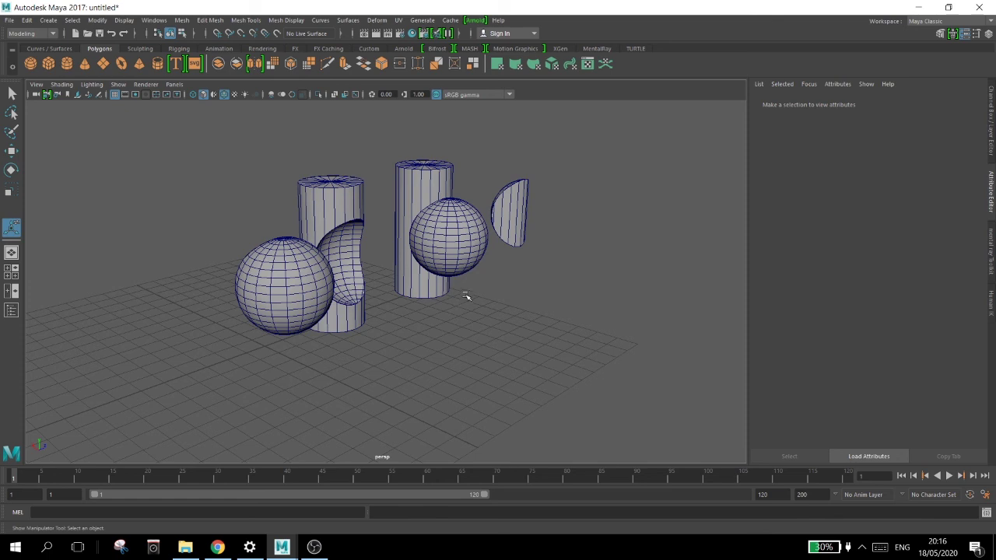
alt+drag(196, 284, 476, 269)
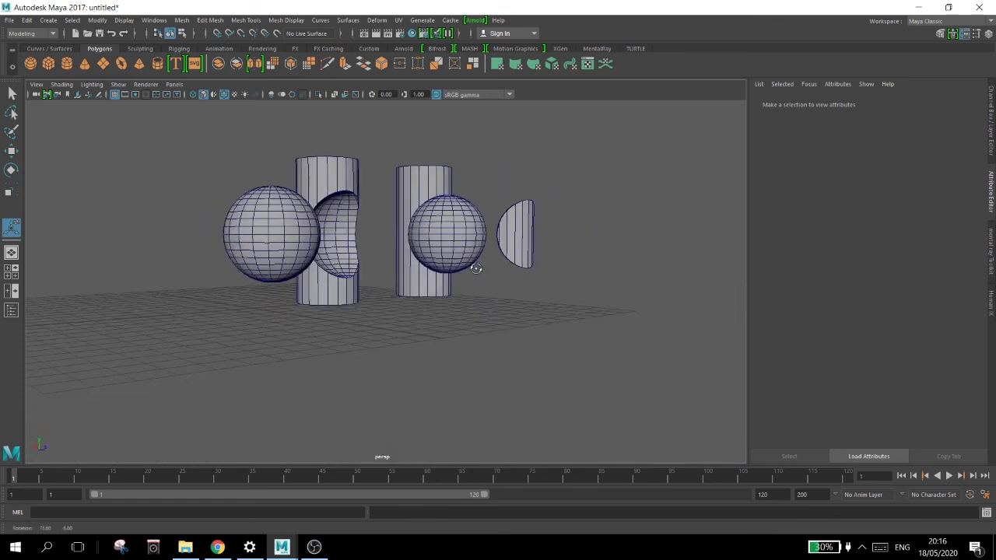
click(9, 20)
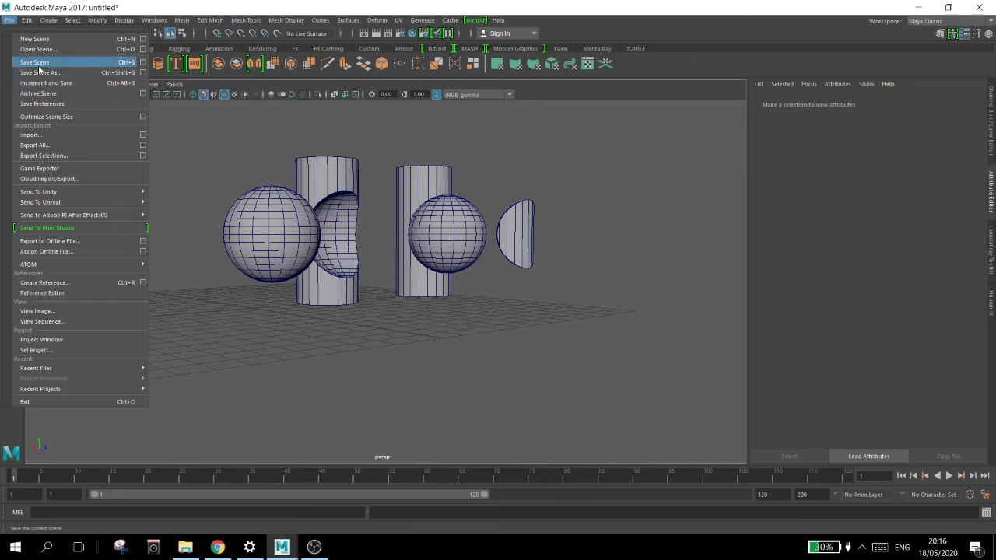
click(625, 207)
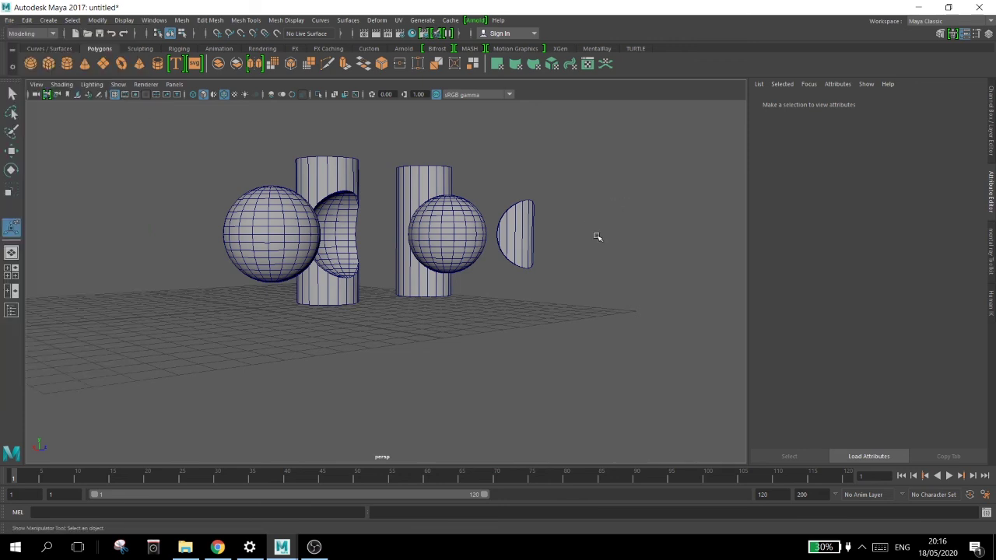
alt+drag(558, 289, 480, 290)
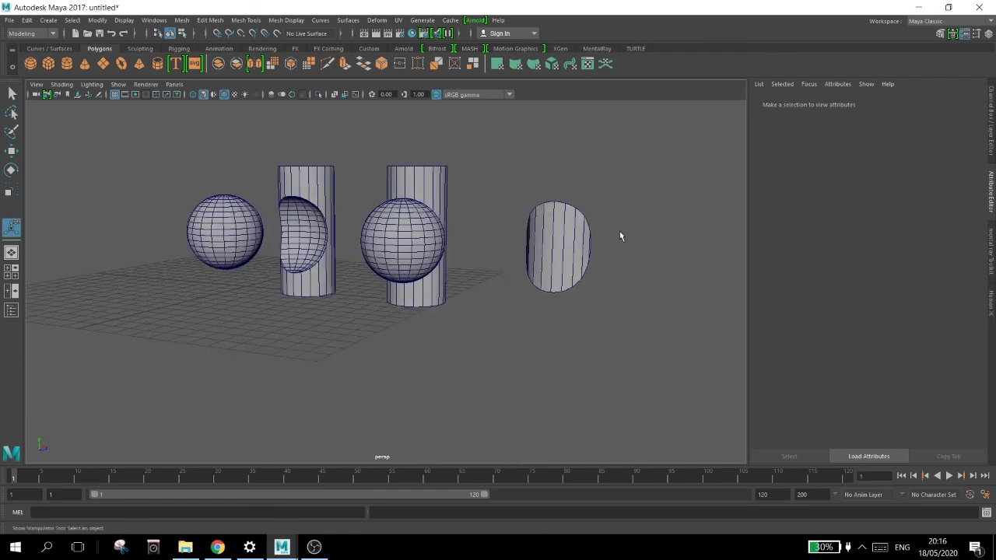
key(ctrl+shift+s)
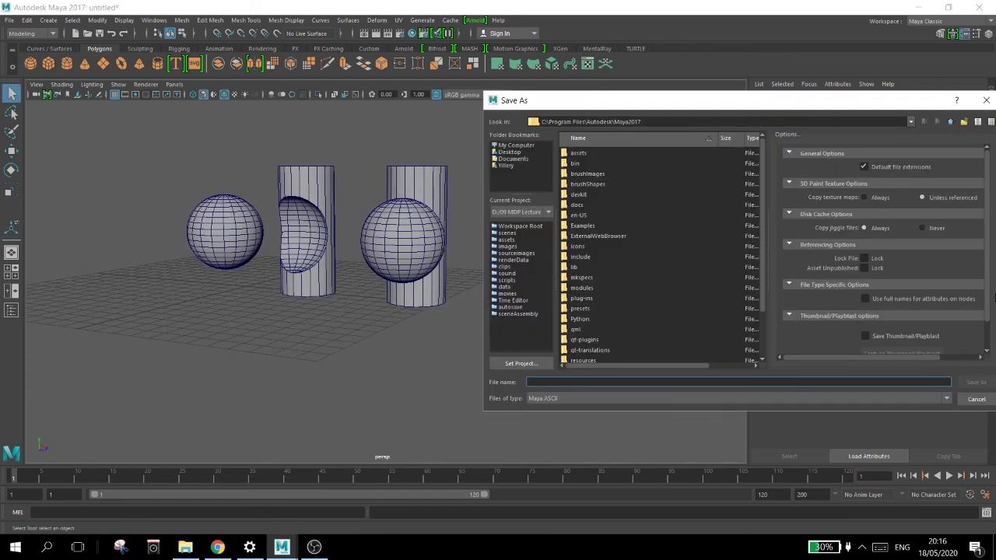
click(987, 100)
key(t)
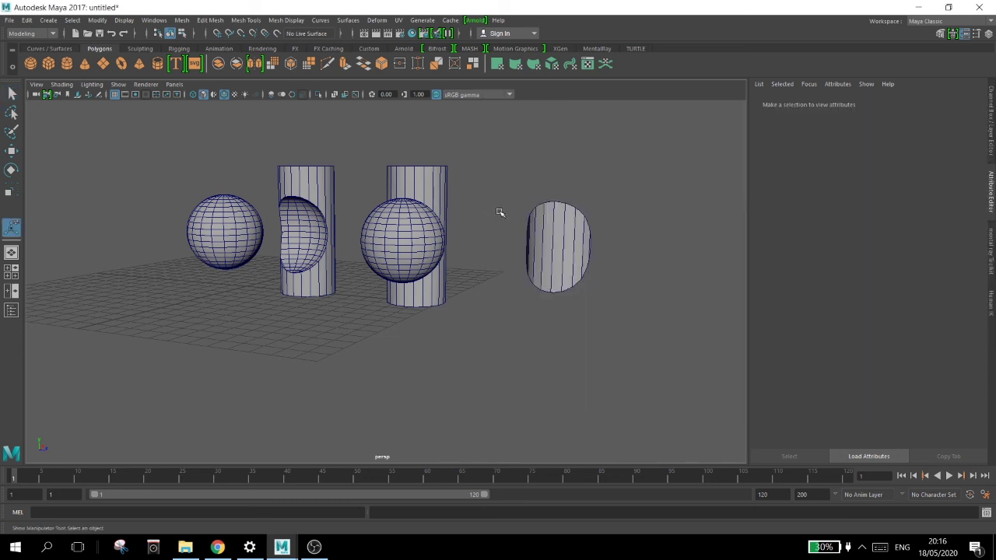
Step: Inspect the Difference, Union and Intersection results once more from a raised angle, and switch to OBS Studio
alt+drag(503, 230, 508, 257)
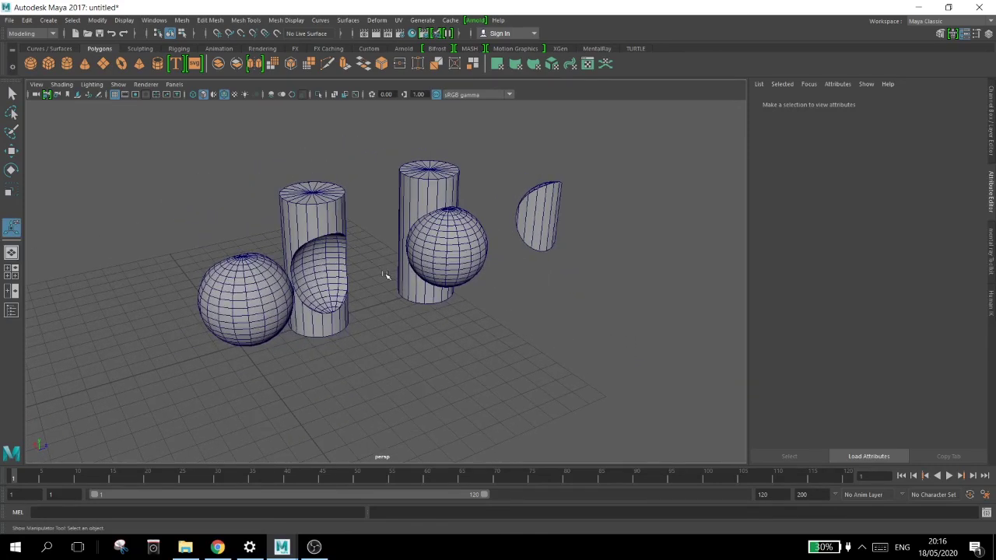
mouse_move(387, 309)
alt+mouse_down()
mouse_move(385, 292)
mouse_move(397, 297)
alt+mouse_up()
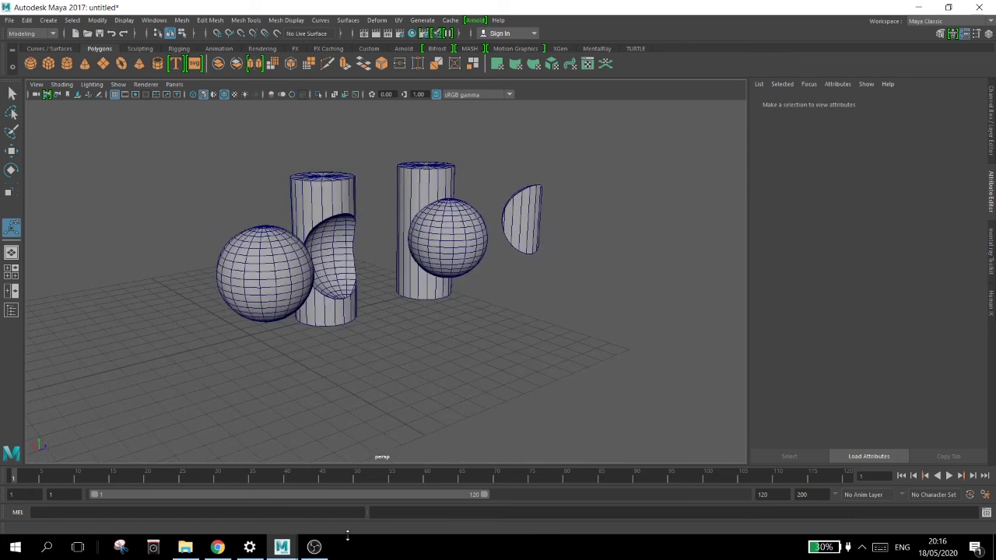
click(315, 552)
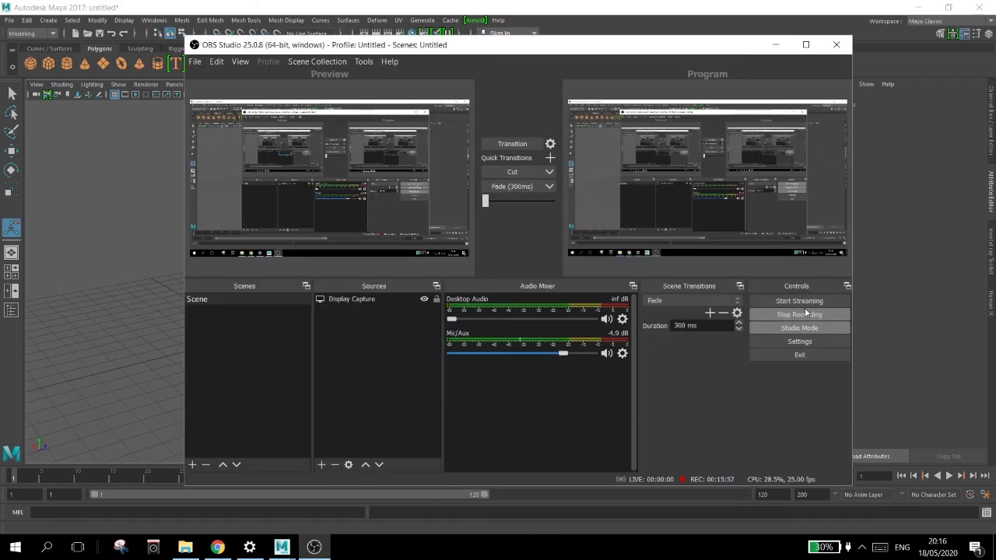